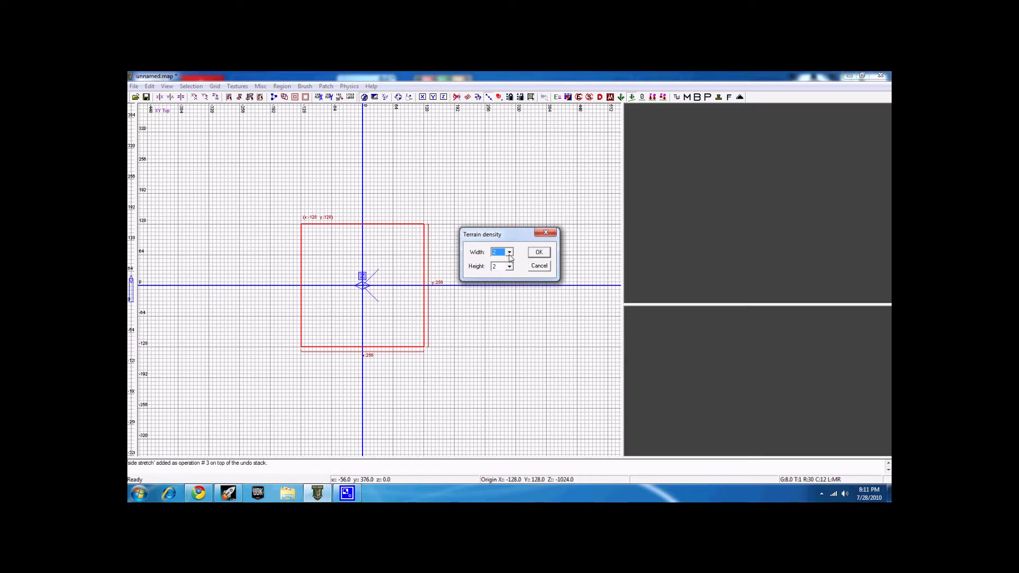
Step: Create a simple terrain mesh from the square with a density of width 4 and height 5
{"action": "left_click", "coordinate": [509, 256]}
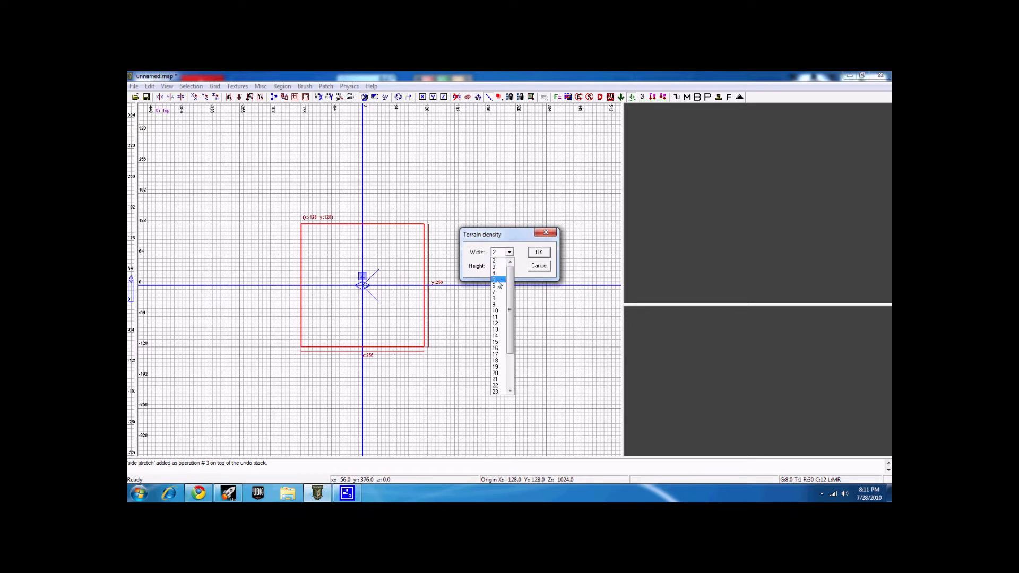
{"action": "left_click", "coordinate": [496, 274]}
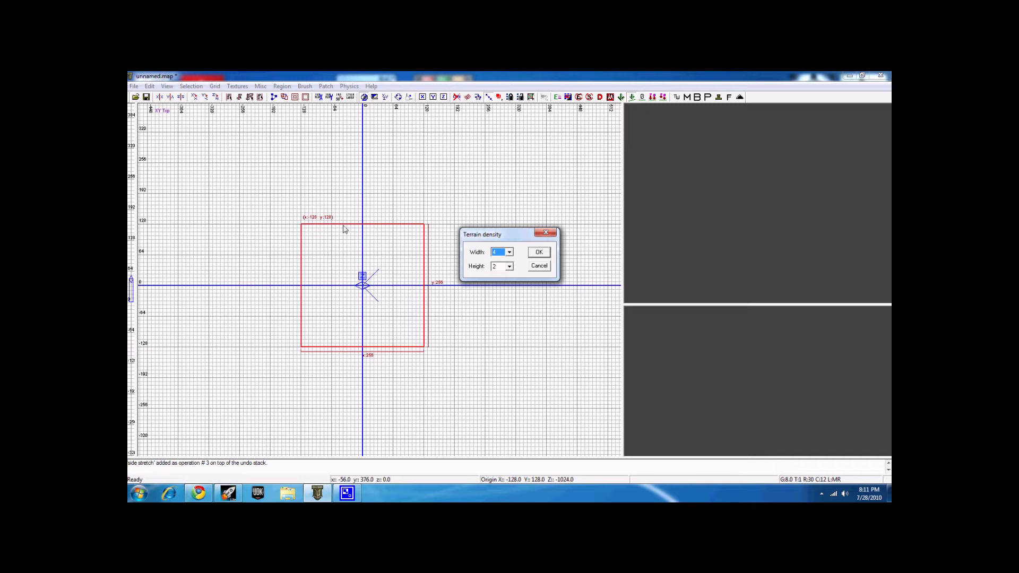
{"action": "left_click", "coordinate": [510, 267]}
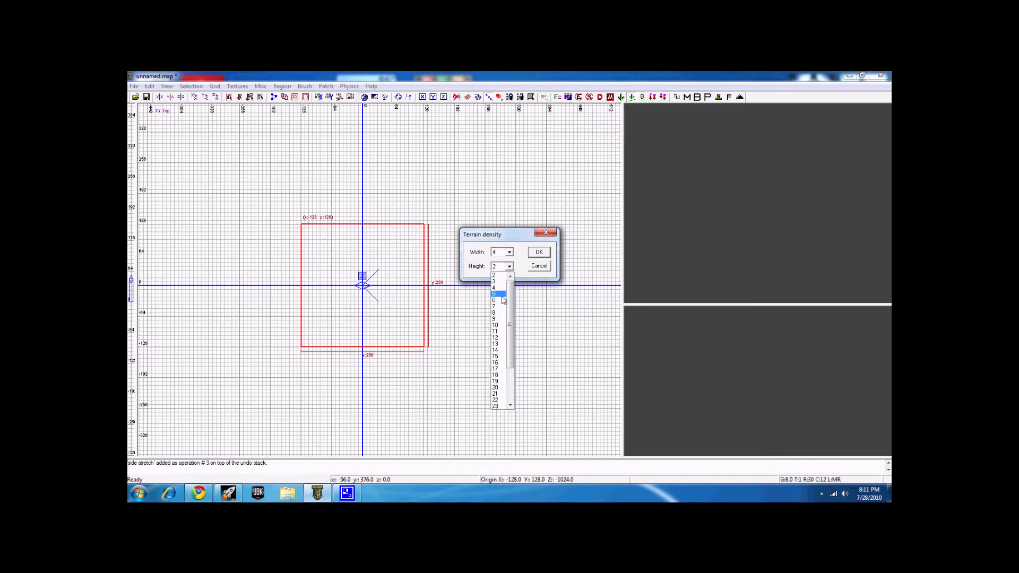
{"action": "left_click", "coordinate": [498, 295]}
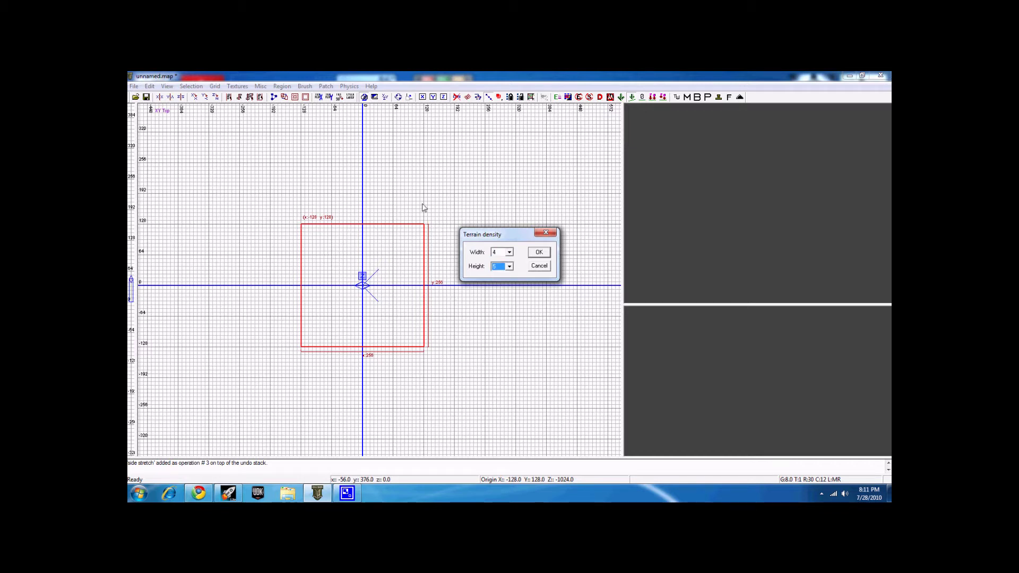
{"action": "left_click", "coordinate": [538, 253]}
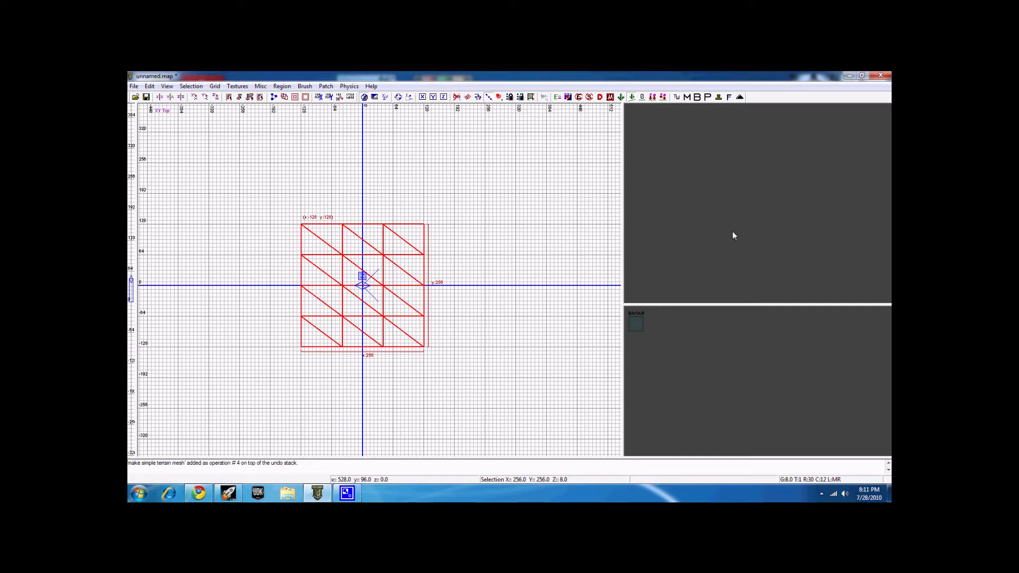
Step: Bring the caulk terrain mesh into the 3D view, reselect it and enable editing of its vertices
{"action": "mouse_move", "coordinate": [732, 231]}
{"action": "right_mouse_down"}
{"action": "mouse_move", "coordinate": [708, 258]}
{"action": "mouse_move", "coordinate": [708, 238]}
{"action": "right_mouse_up"}
{"action": "key", "text": "Escape"}
{"action": "left_click", "coordinate": [705, 249], "text": "shift"}
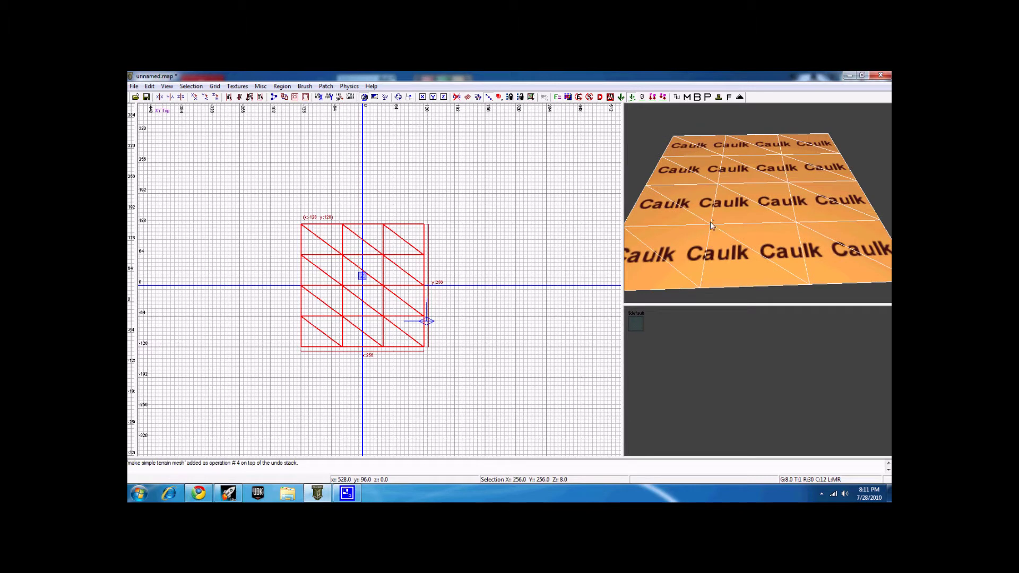
{"action": "right_click_drag", "start_coordinate": [460, 310], "coordinate": [461, 308]}
{"action": "right_click_drag", "start_coordinate": [753, 240], "coordinate": [768, 241]}
{"action": "key", "text": "v"}
{"action": "scroll", "coordinate": [345, 192], "scroll_direction": "up", "scroll_amount": 4}
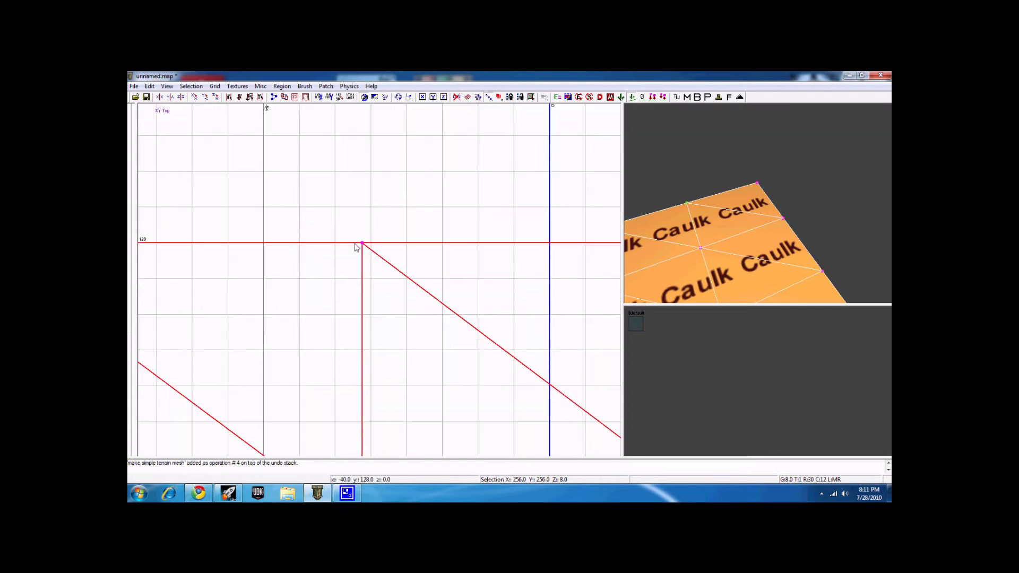
{"action": "scroll", "coordinate": [342, 253], "scroll_direction": "down", "scroll_amount": 5}
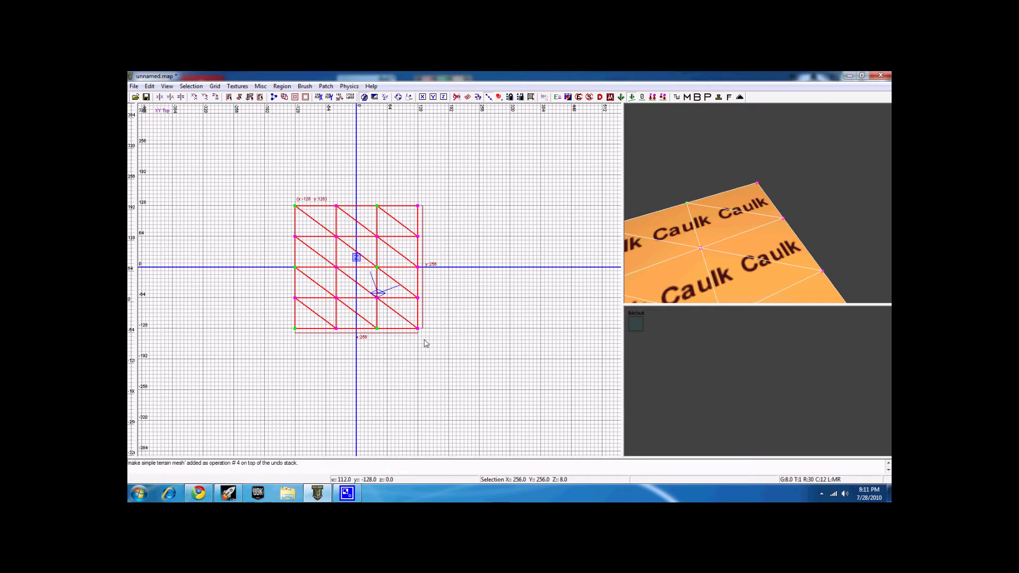
Step: Select all vertices of the terrain mesh and snap them to the grid
{"action": "left_click_drag", "start_coordinate": [454, 364], "coordinate": [276, 188]}
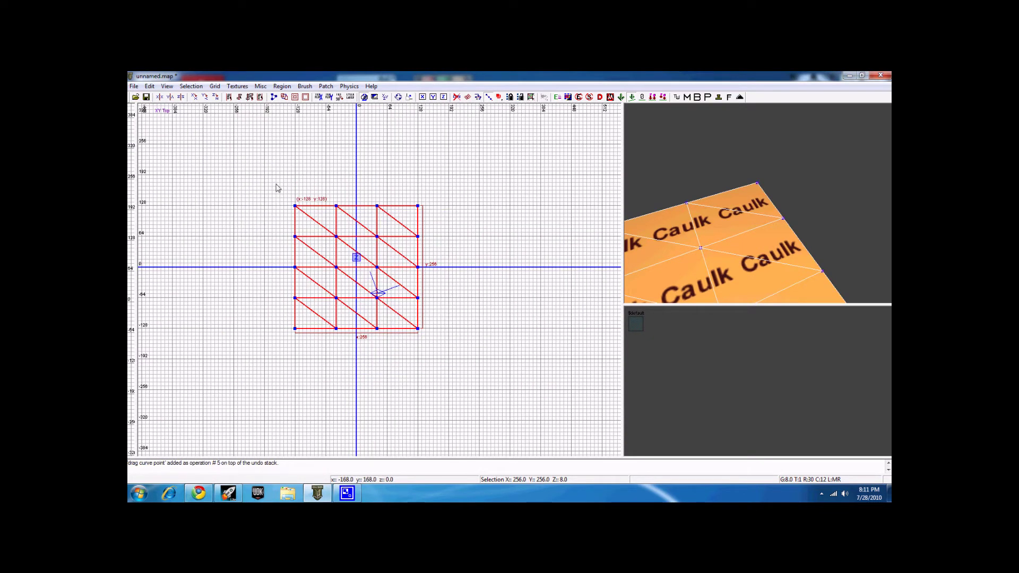
{"action": "right_click_drag", "start_coordinate": [682, 207], "coordinate": [682, 207]}
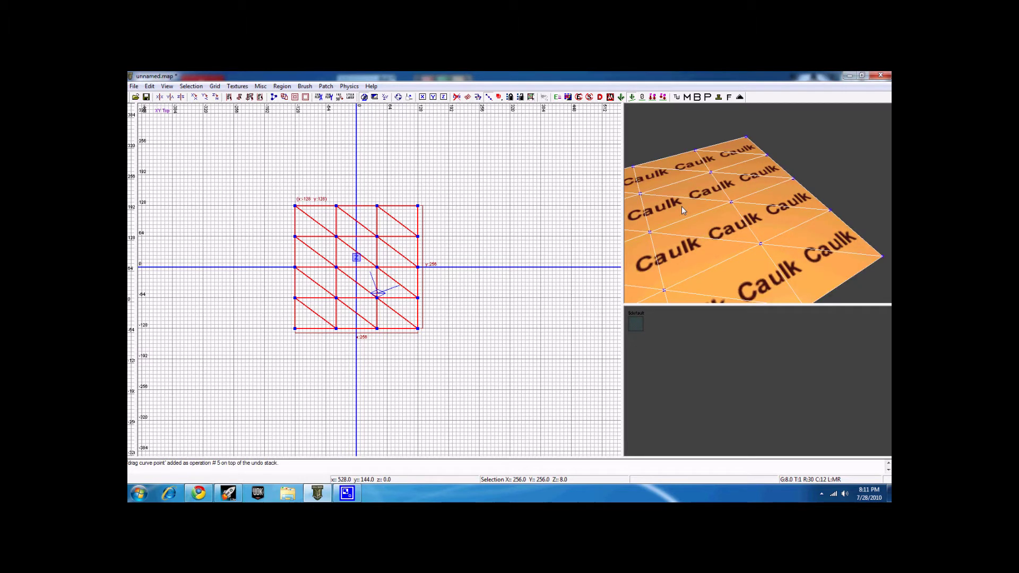
{"action": "key", "text": "ctrl+g"}
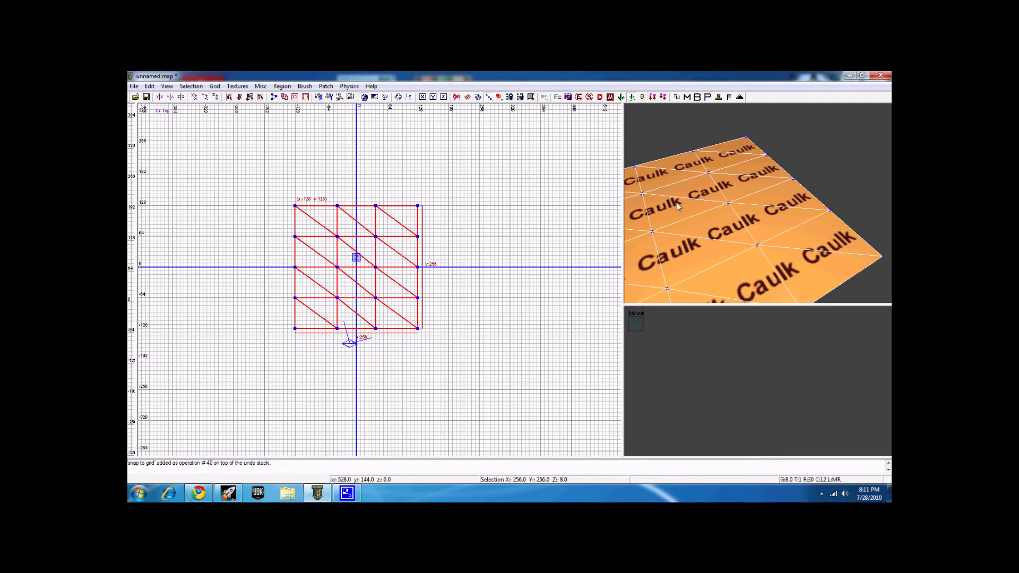
{"action": "right_click_drag", "start_coordinate": [453, 271], "coordinate": [446, 272]}
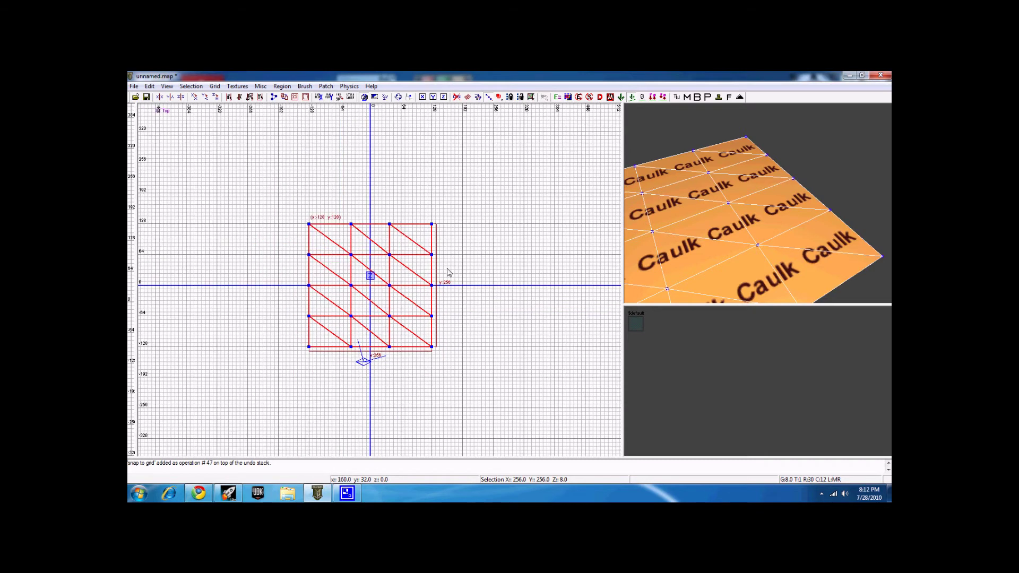
Step: Deselect the snapped terrain mesh, select it again and re-enable vertex editing
{"action": "key", "text": "Escape"}
{"action": "right_click_drag", "start_coordinate": [673, 232], "coordinate": [685, 228]}
{"action": "left_click", "coordinate": [760, 226], "text": "shift"}
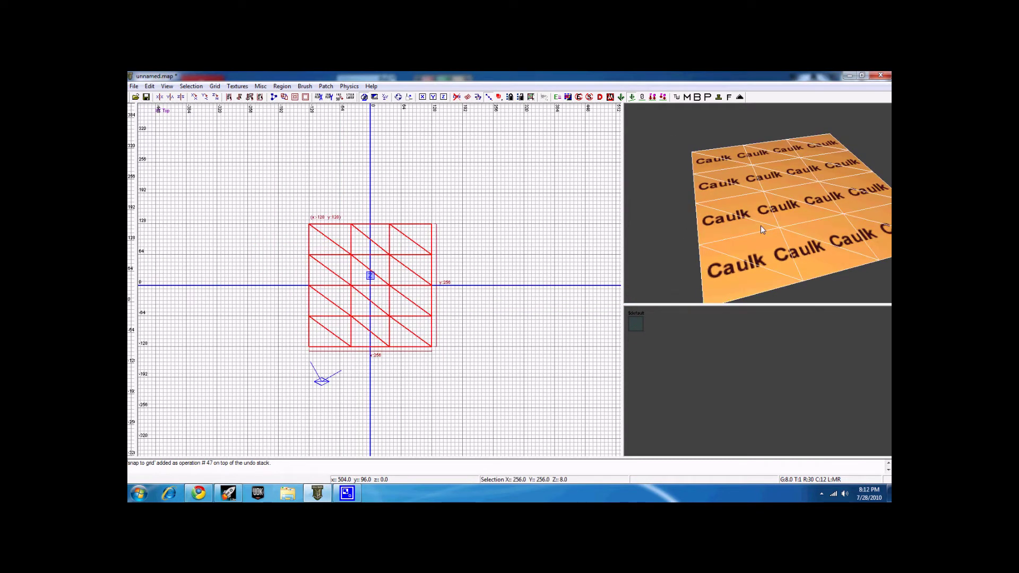
{"action": "scroll", "coordinate": [397, 216], "scroll_direction": "up", "scroll_amount": 5}
{"action": "key", "text": "v"}
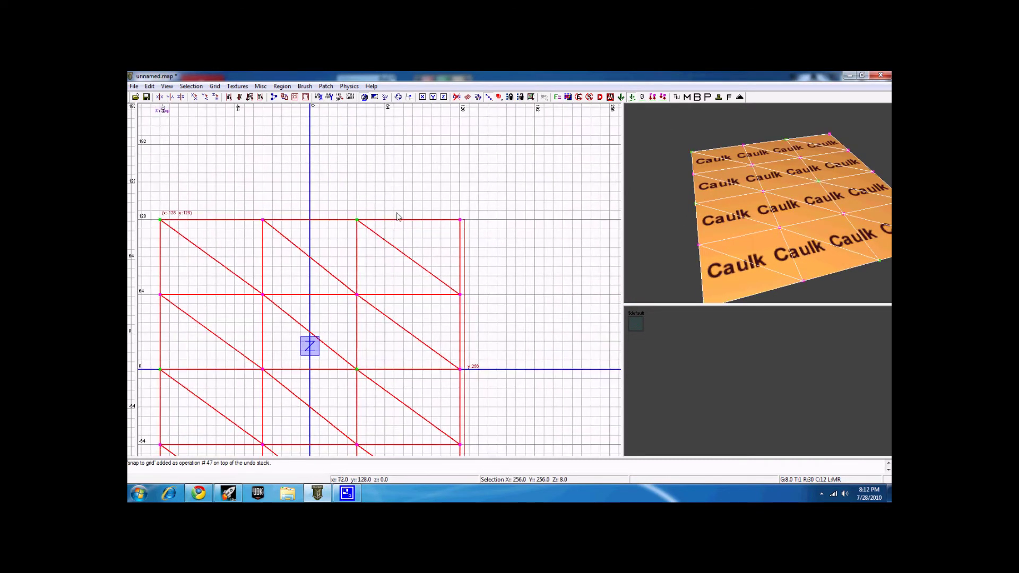
{"action": "scroll", "coordinate": [397, 216], "scroll_direction": "up", "scroll_amount": 2}
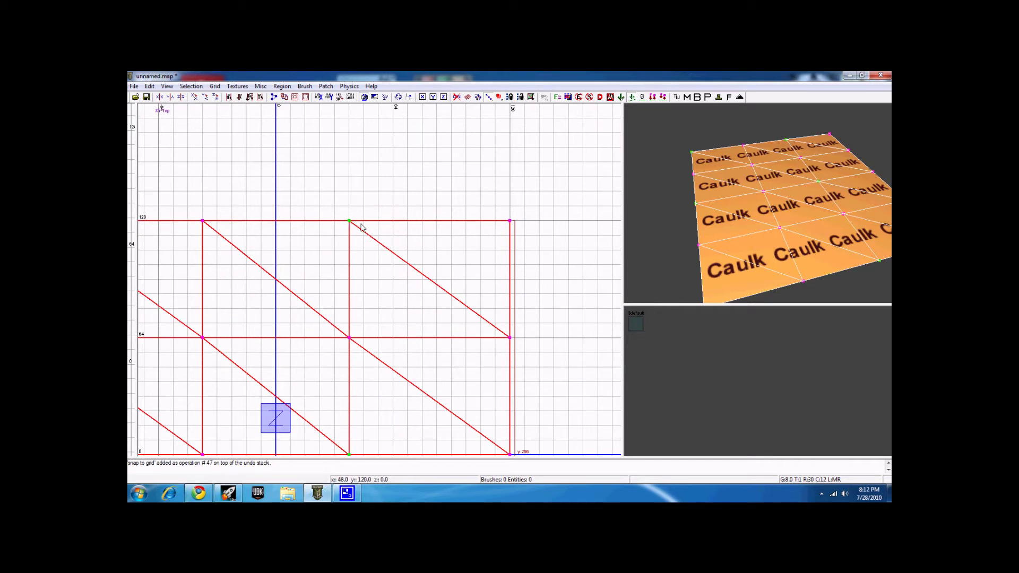
{"action": "scroll", "coordinate": [352, 227], "scroll_direction": "down", "scroll_amount": 1}
{"action": "scroll", "coordinate": [352, 227], "scroll_direction": "down", "scroll_amount": 2}
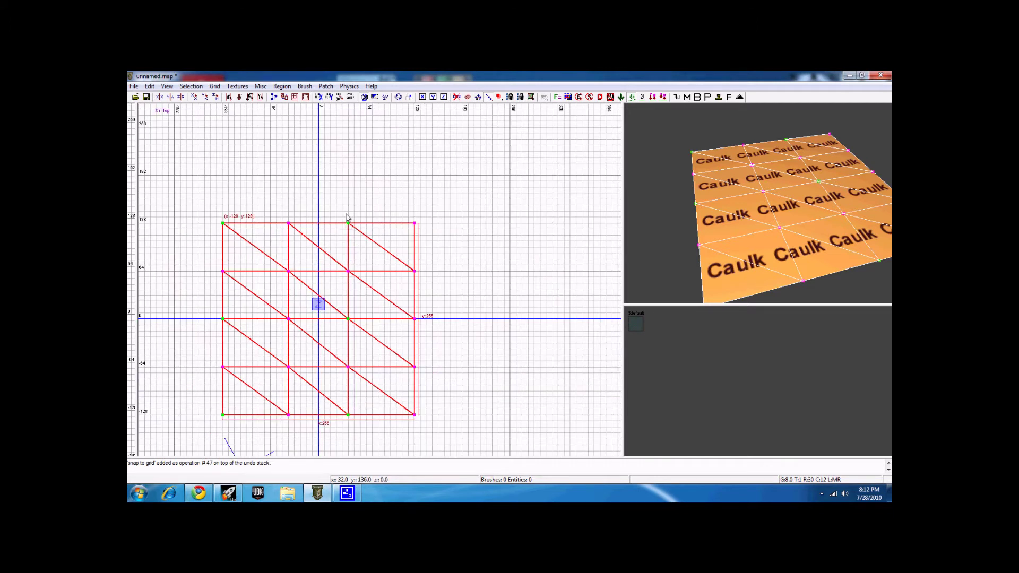
Step: Try to insert extra vertex columns between the mesh's two rightmost columns, starting from its two top-right vertices
{"action": "left_click_drag", "start_coordinate": [332, 203], "coordinate": [432, 243]}
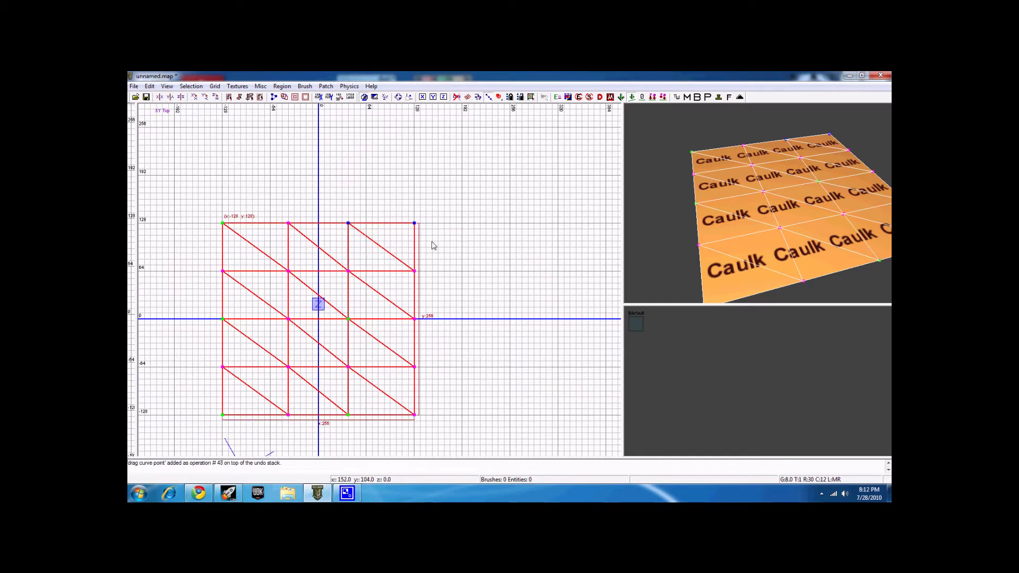
{"action": "left_click_drag", "start_coordinate": [432, 245], "coordinate": [348, 233]}
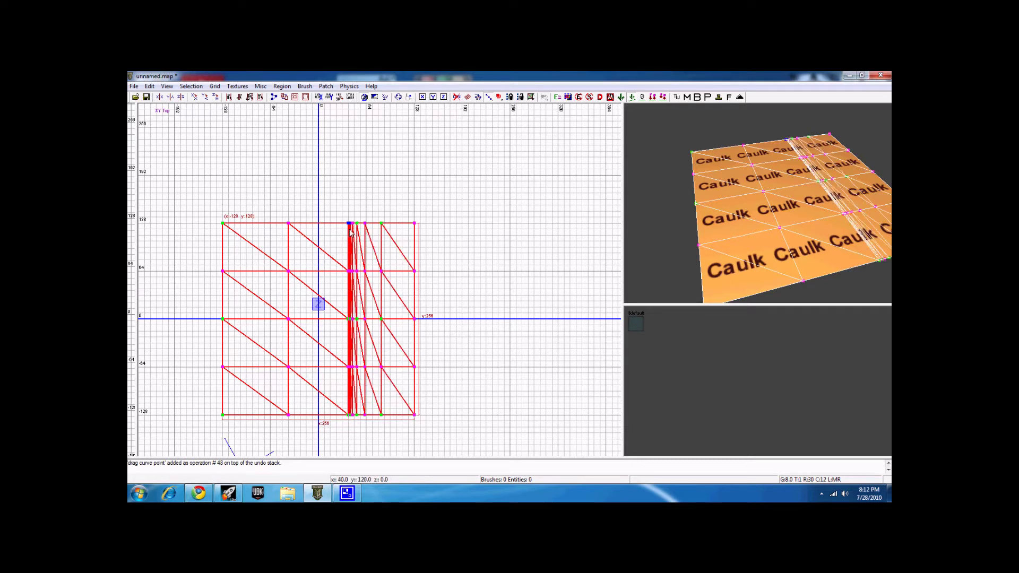
{"action": "key", "text": "ctrl+z"}
Step: Select the mesh's two top-right vertices and insert a single vertex column between the last two columns
{"action": "left_click_drag", "start_coordinate": [340, 210], "coordinate": [434, 241]}
{"action": "key", "text": "shift+x"}
{"action": "right_click_drag", "start_coordinate": [700, 235], "coordinate": [705, 249]}
Step: Snap the inserted vertex column to the grid and shift the mesh's right edge column outward to a 264-unit total width
{"action": "left_click_drag", "start_coordinate": [359, 196], "coordinate": [410, 438]}
{"action": "key", "text": "ctrl+g"}
{"action": "left_click_drag", "start_coordinate": [407, 195], "coordinate": [449, 428]}
{"action": "right_click_drag", "start_coordinate": [777, 231], "coordinate": [757, 198]}
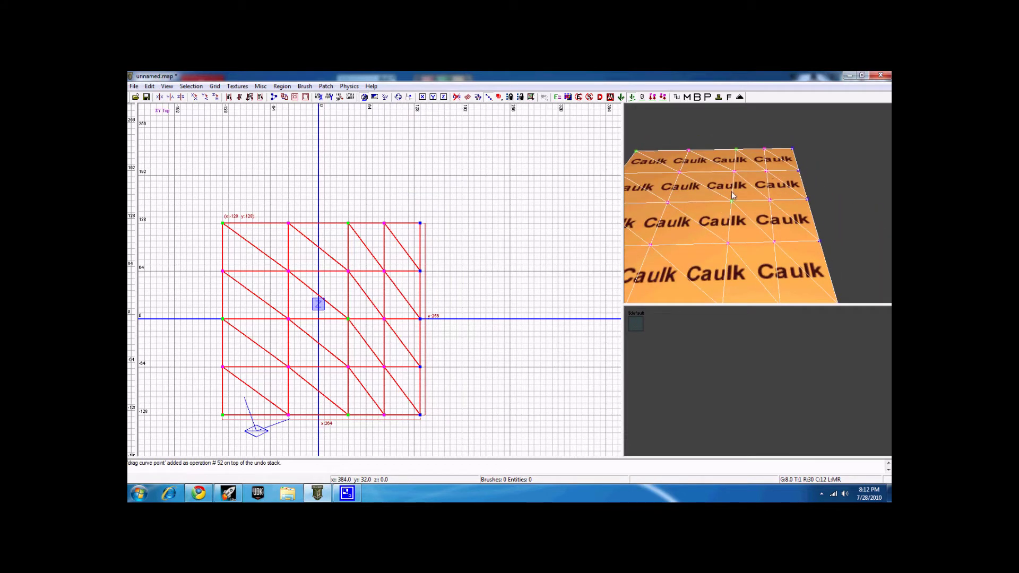
{"action": "right_click_drag", "start_coordinate": [767, 250], "coordinate": [753, 171]}
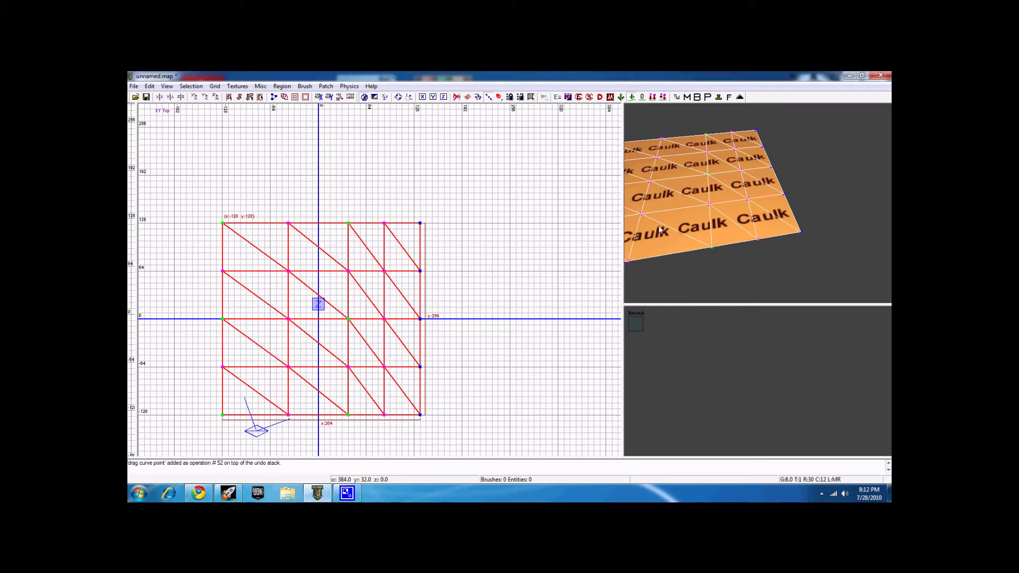
Step: Select the mesh's two bottom-left vertices and extrude the bottom edge by one row, making the mesh 320 units long
{"action": "right_click_drag", "start_coordinate": [457, 266], "coordinate": [457, 260]}
{"action": "scroll", "coordinate": [457, 268], "scroll_direction": "down", "scroll_amount": 2}
{"action": "right_click_drag", "start_coordinate": [400, 314], "coordinate": [424, 269]}
{"action": "scroll", "coordinate": [400, 314], "scroll_direction": "up", "scroll_amount": 1}
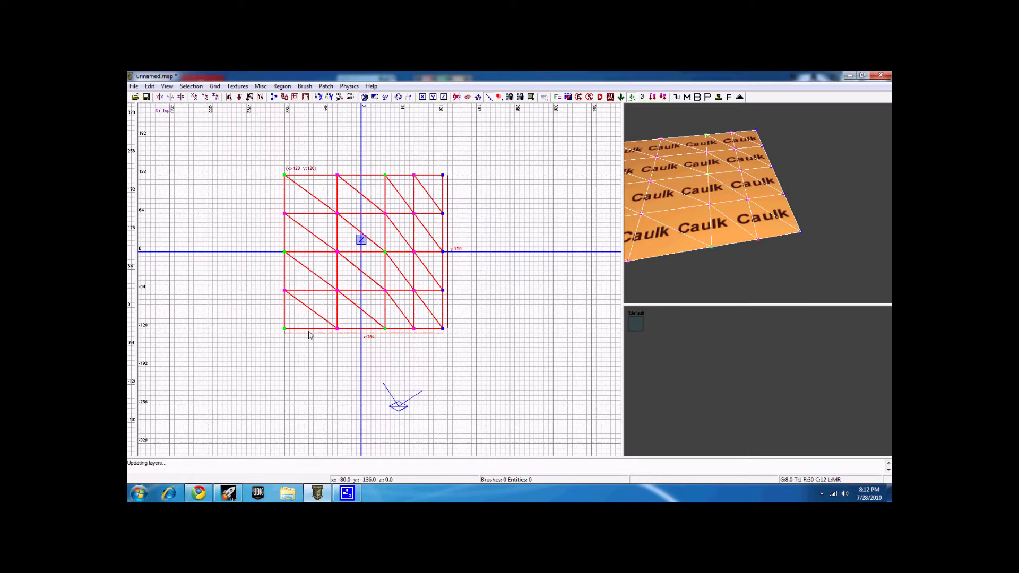
{"action": "left_click_drag", "start_coordinate": [295, 344], "coordinate": [316, 327]}
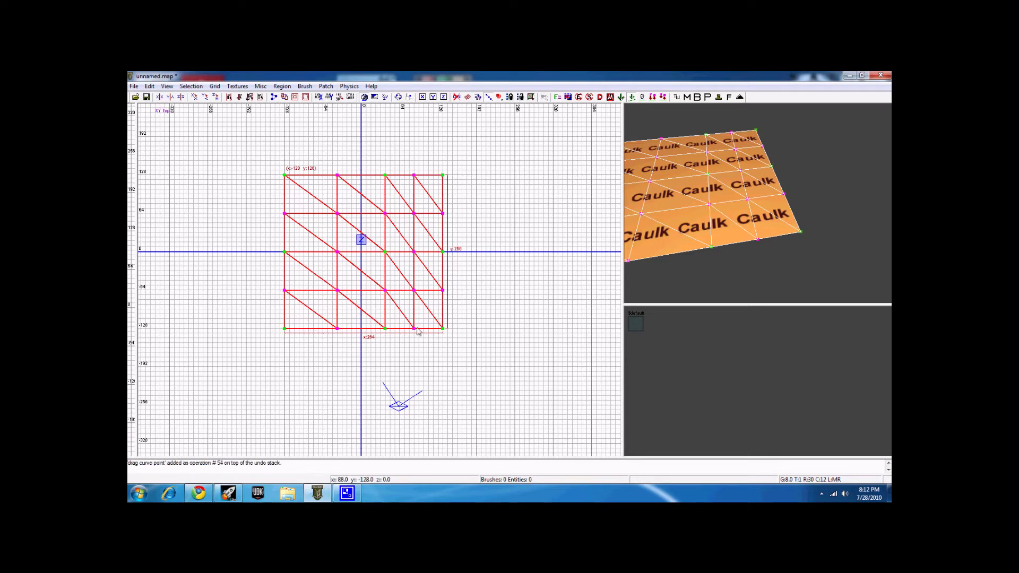
{"action": "scroll", "coordinate": [305, 290], "scroll_direction": "up", "scroll_amount": 2}
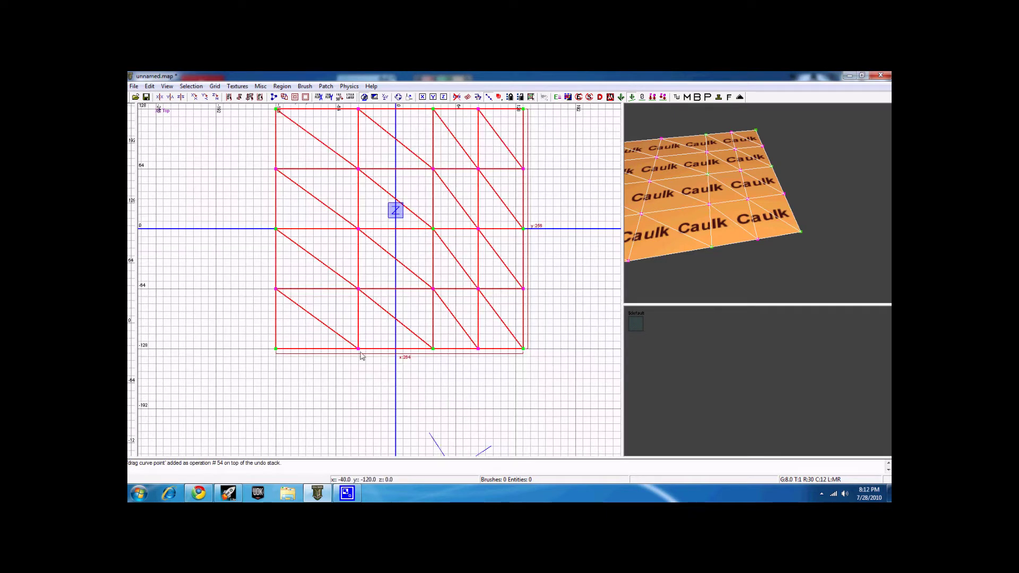
{"action": "scroll", "coordinate": [277, 274], "scroll_direction": "down", "scroll_amount": 2}
{"action": "left_click_drag", "start_coordinate": [260, 330], "coordinate": [341, 358]}
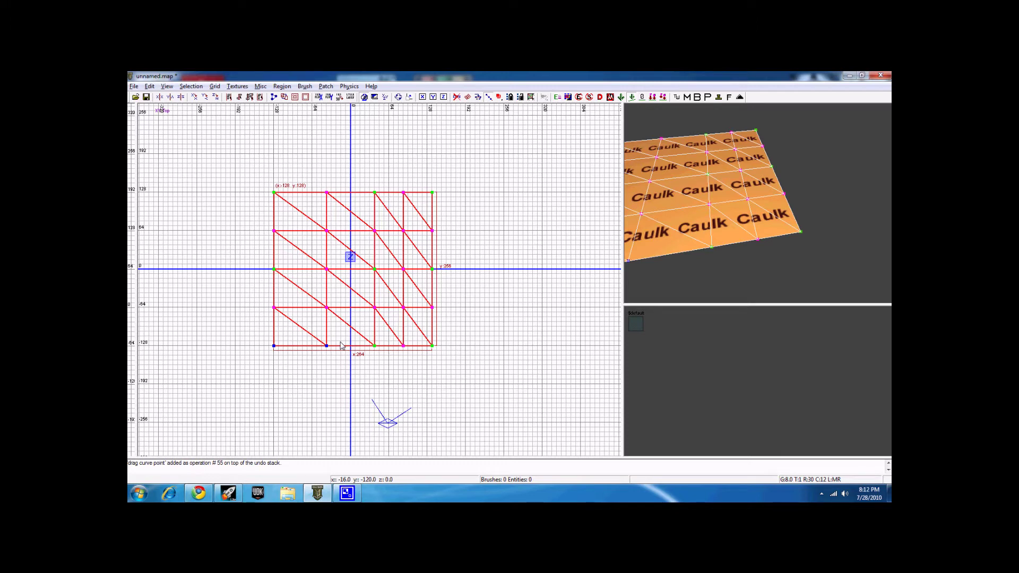
{"action": "key", "text": "ctrl+shift+Insert"}
{"action": "key", "text": "alt+h"}
{"action": "key", "text": "Escape"}
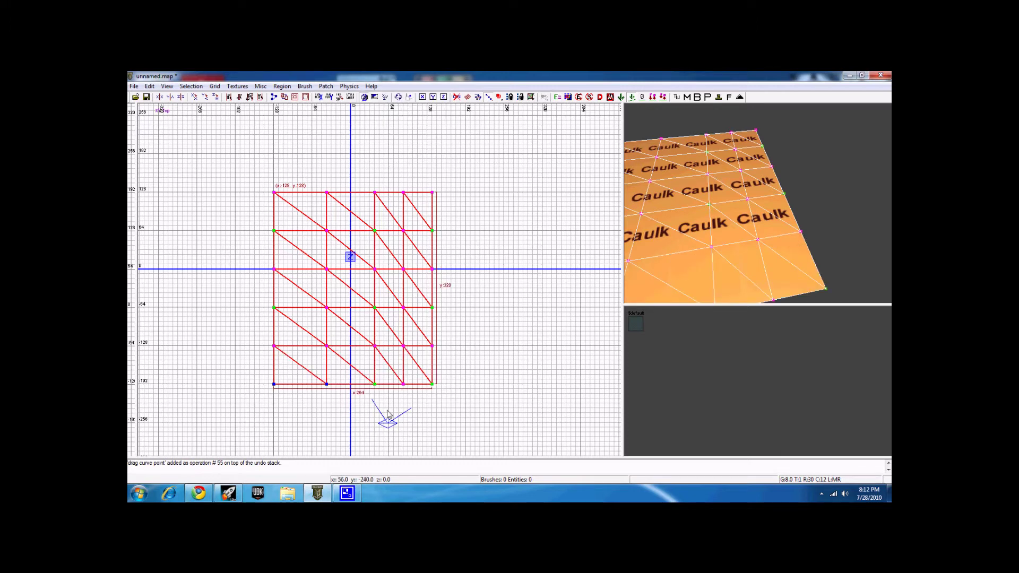
Step: Reselect the whole extended mesh and apply Lmap patch texturing so the caulk texture covers the new row
{"action": "right_click_drag", "start_coordinate": [388, 410], "coordinate": [380, 406]}
{"action": "right_click_drag", "start_coordinate": [773, 244], "coordinate": [773, 244]}
{"action": "key", "text": "Escape"}
{"action": "left_click", "coordinate": [766, 238], "text": "shift"}
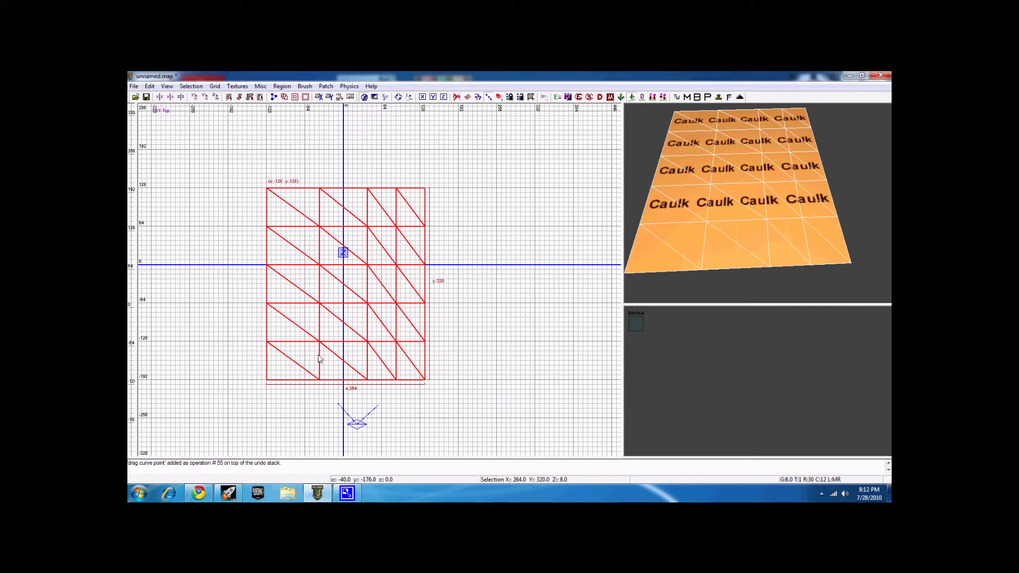
{"action": "key", "text": "s"}
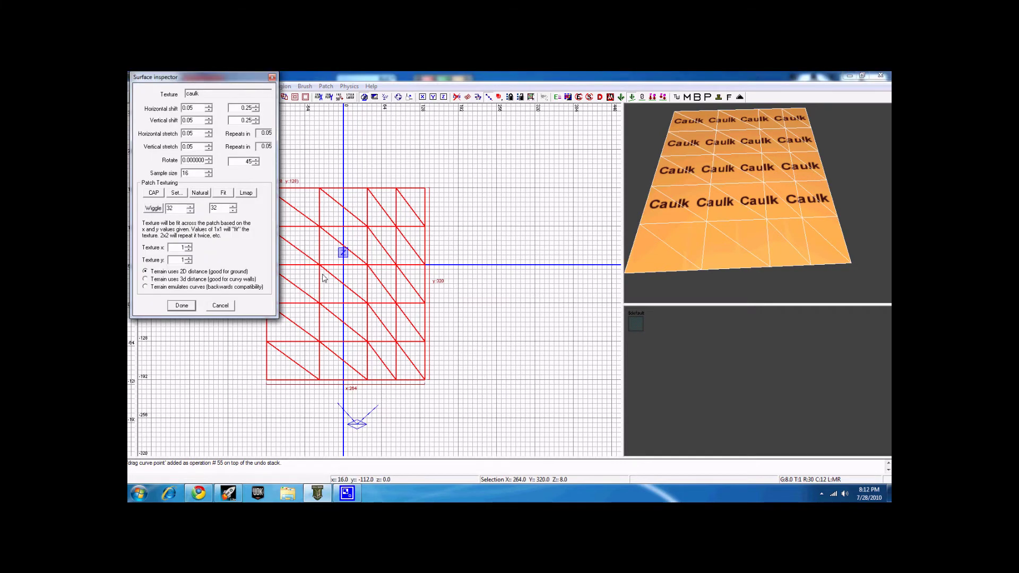
{"action": "left_click", "coordinate": [246, 193]}
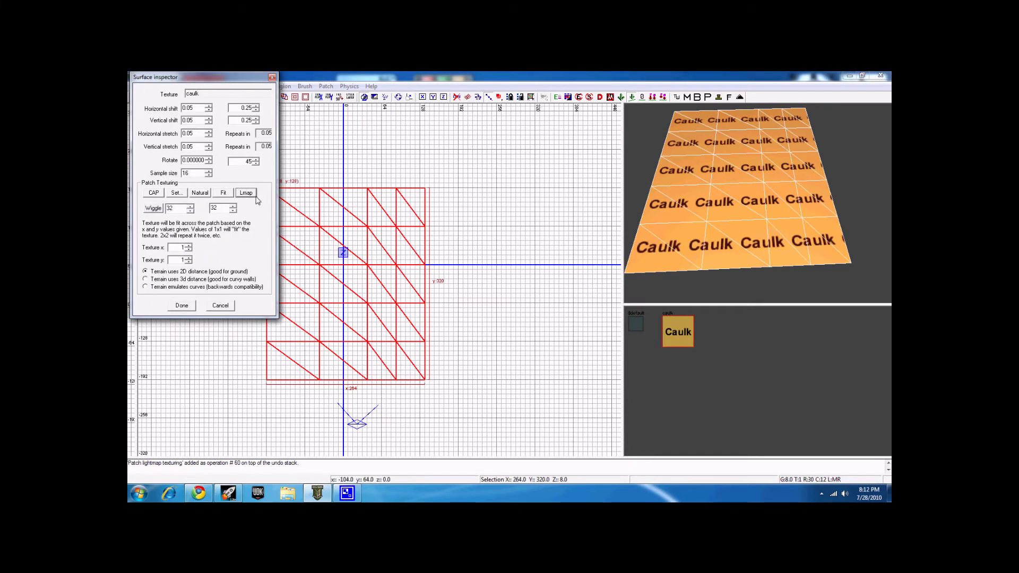
{"action": "left_click", "coordinate": [182, 305]}
Step: Keep the terrain mesh selected and filter the textures by the ground usage
{"action": "right_click_drag", "start_coordinate": [437, 307], "coordinate": [429, 317]}
{"action": "right_click_drag", "start_coordinate": [741, 229], "coordinate": [751, 214]}
{"action": "left_click", "coordinate": [741, 229], "text": "shift"}
{"action": "left_click", "coordinate": [750, 226], "text": "shift"}
{"action": "key", "text": "Page_Down"}
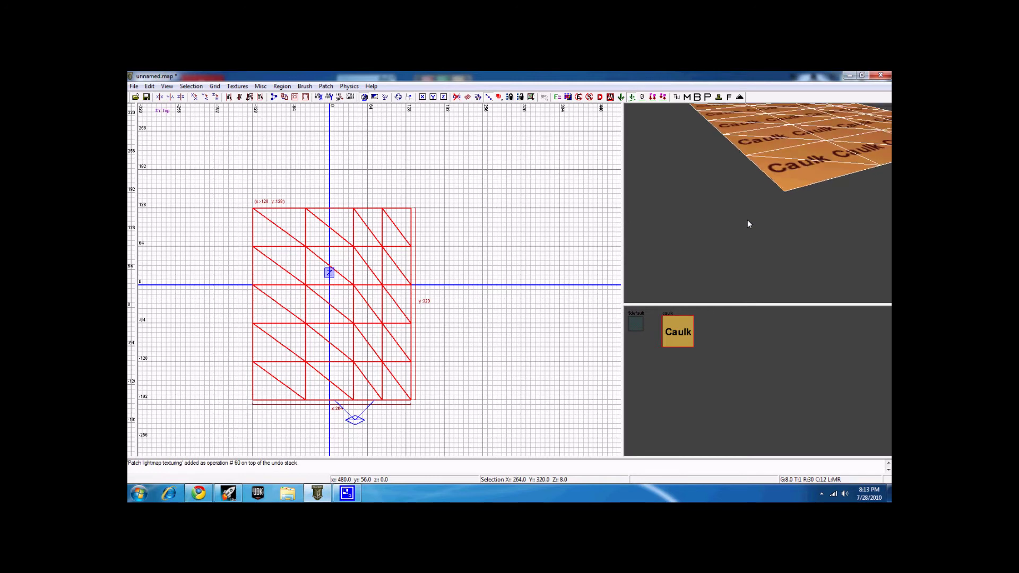
{"action": "left_click", "coordinate": [238, 86]}
{"action": "mouse_move", "coordinate": [313, 231]}
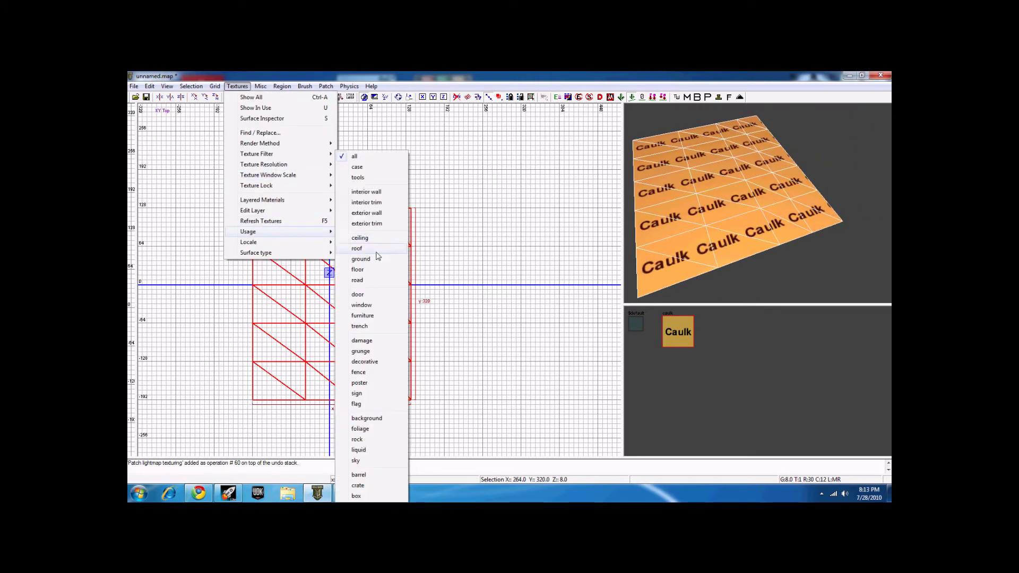
{"action": "left_click", "coordinate": [366, 260]}
Step: Find the makin_terrain_grass_dark_patchy texture and apply it to the selected terrain mesh
{"action": "scroll", "coordinate": [686, 244], "scroll_direction": "up", "scroll_amount": 2}
{"action": "scroll", "coordinate": [686, 364], "scroll_direction": "down", "scroll_amount": 3}
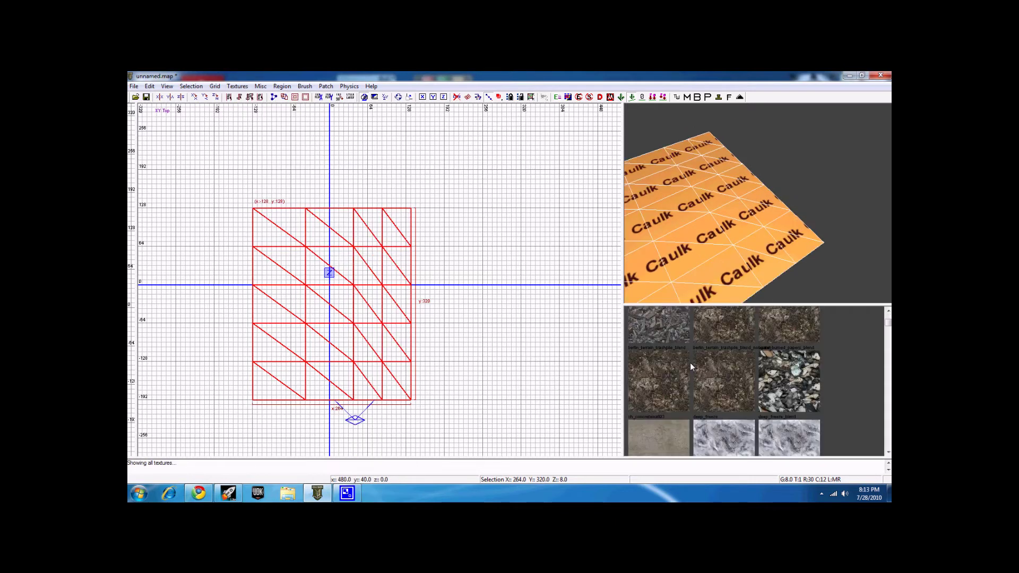
{"action": "scroll", "coordinate": [689, 368], "scroll_direction": "down", "scroll_amount": 10}
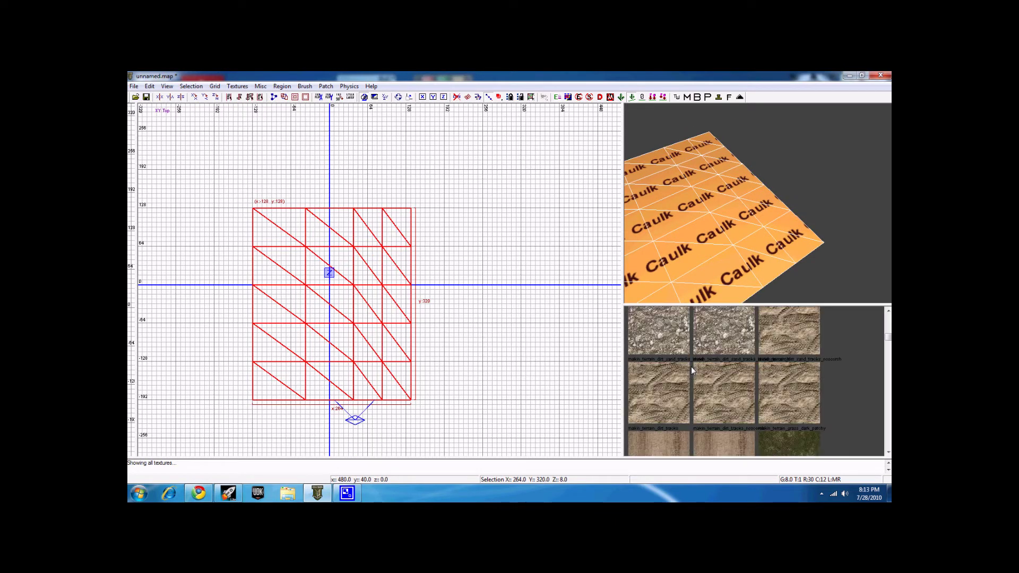
{"action": "scroll", "coordinate": [694, 364], "scroll_direction": "up", "scroll_amount": 2}
{"action": "left_click", "coordinate": [793, 373]}
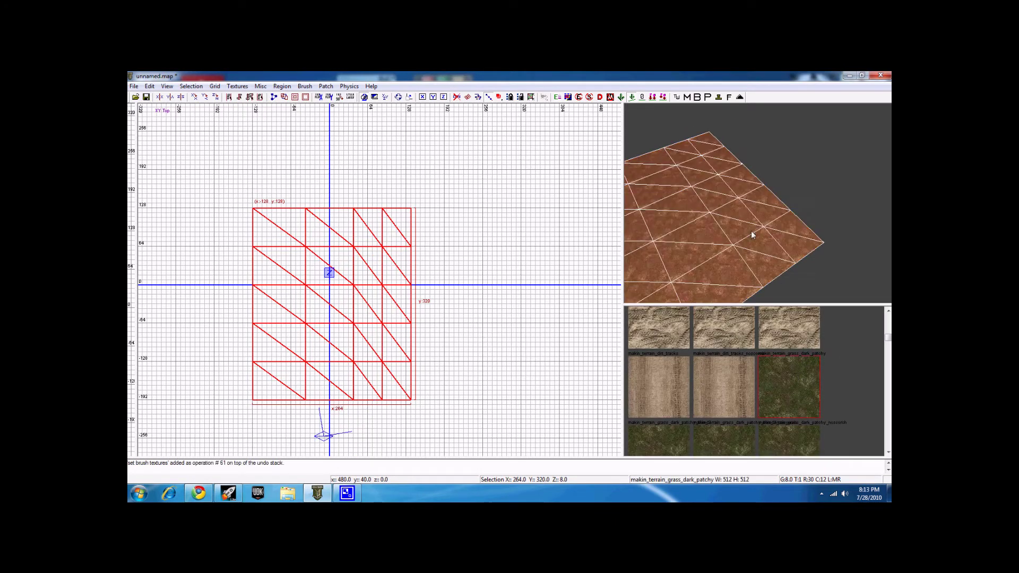
Step: Apply Lmap patch texturing to the grass-textured terrain mesh
{"action": "right_click_drag", "start_coordinate": [781, 276], "coordinate": [747, 232]}
{"action": "key", "text": "s"}
{"action": "left_click", "coordinate": [246, 193]}
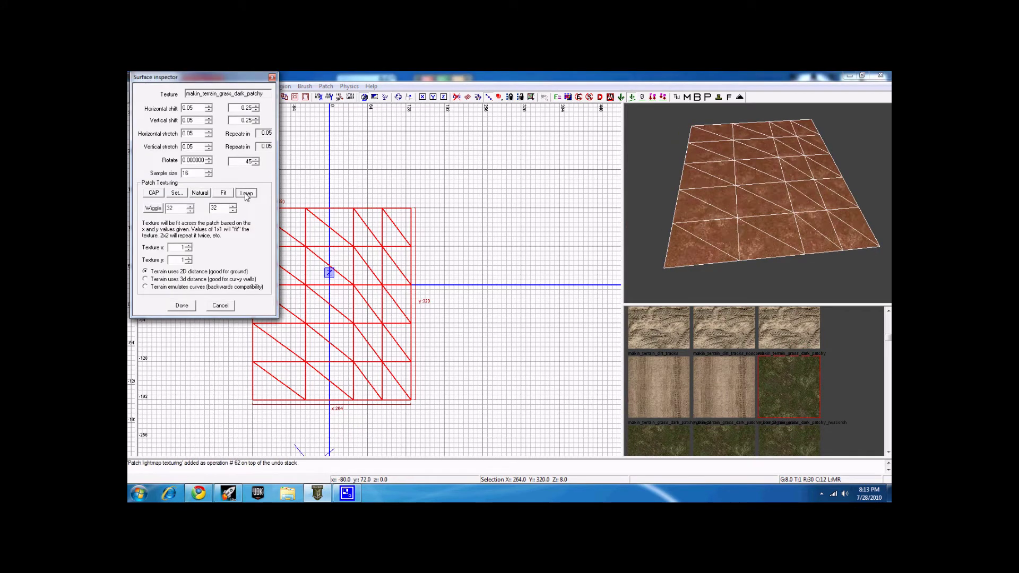
{"action": "left_click", "coordinate": [181, 306]}
Step: Deselect and reselect the grass terrain mesh, with its vertices enabled for editing
{"action": "key", "text": "Escape"}
{"action": "right_click_drag", "start_coordinate": [673, 241], "coordinate": [708, 276]}
{"action": "left_click", "coordinate": [704, 259], "text": "shift"}
{"action": "right_click_drag", "start_coordinate": [391, 264], "coordinate": [399, 230]}
{"action": "key", "text": "v"}
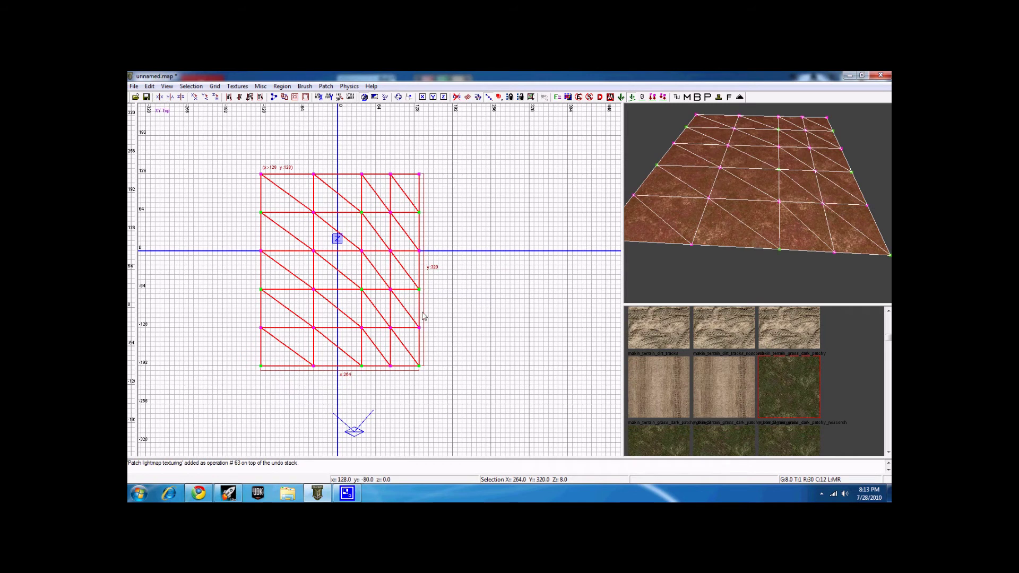
Step: Pull several vertices on the right edge of the terrain mesh slightly inward to make its outline irregular
{"action": "scroll", "coordinate": [420, 303], "scroll_direction": "up", "scroll_amount": 2}
{"action": "left_click_drag", "start_coordinate": [408, 269], "coordinate": [427, 297]}
{"action": "scroll", "coordinate": [447, 316], "scroll_direction": "up", "scroll_amount": 2}
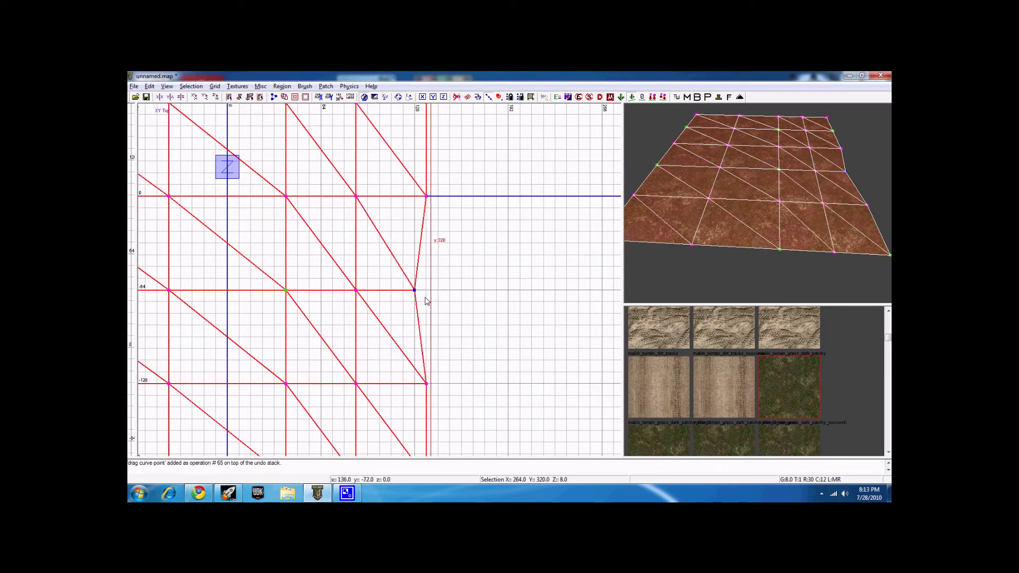
{"action": "scroll", "coordinate": [415, 325], "scroll_direction": "down", "scroll_amount": 3}
{"action": "left_click_drag", "start_coordinate": [436, 366], "coordinate": [430, 366]}
{"action": "left_click_drag", "start_coordinate": [404, 248], "coordinate": [425, 270]}
{"action": "left_click_drag", "start_coordinate": [412, 201], "coordinate": [427, 222]}
Step: Shift the vertices along the left edge of the terrain mesh inward by differing amounts for an uneven outline
{"action": "left_click_drag", "start_coordinate": [174, 196], "coordinate": [262, 237]}
{"action": "left_click_drag", "start_coordinate": [196, 237], "coordinate": [267, 272]}
{"action": "left_click", "coordinate": [268, 226]}
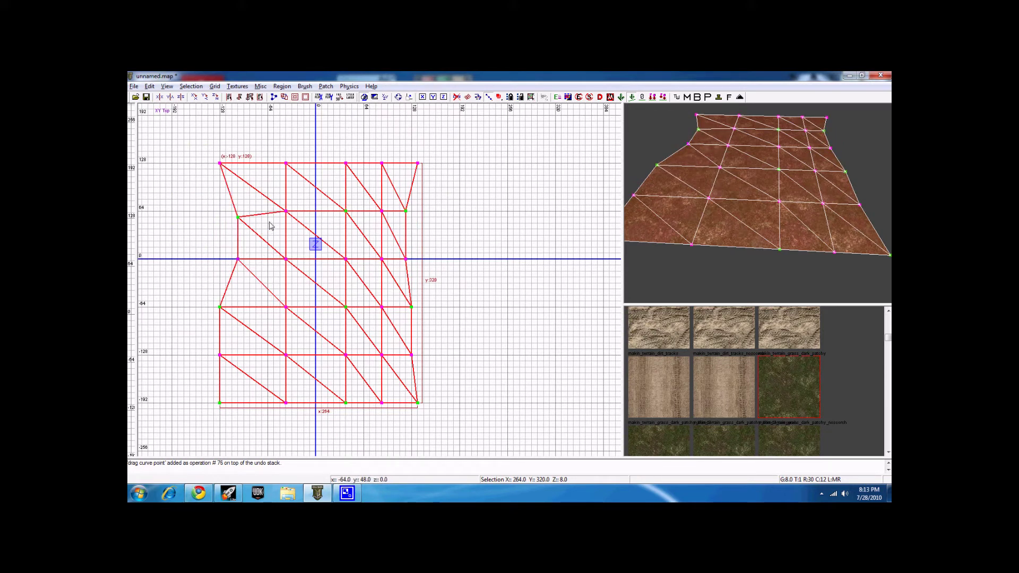
{"action": "left_click_drag", "start_coordinate": [228, 208], "coordinate": [250, 231]}
{"action": "left_click_drag", "start_coordinate": [256, 232], "coordinate": [257, 225]}
{"action": "left_click_drag", "start_coordinate": [204, 289], "coordinate": [242, 313]}
{"action": "left_click_drag", "start_coordinate": [247, 313], "coordinate": [282, 314]}
{"action": "left_click_drag", "start_coordinate": [201, 330], "coordinate": [261, 370]}
{"action": "left_click_drag", "start_coordinate": [264, 366], "coordinate": [283, 365]}
{"action": "right_click_drag", "start_coordinate": [745, 203], "coordinate": [728, 231], "text": "ctrl"}
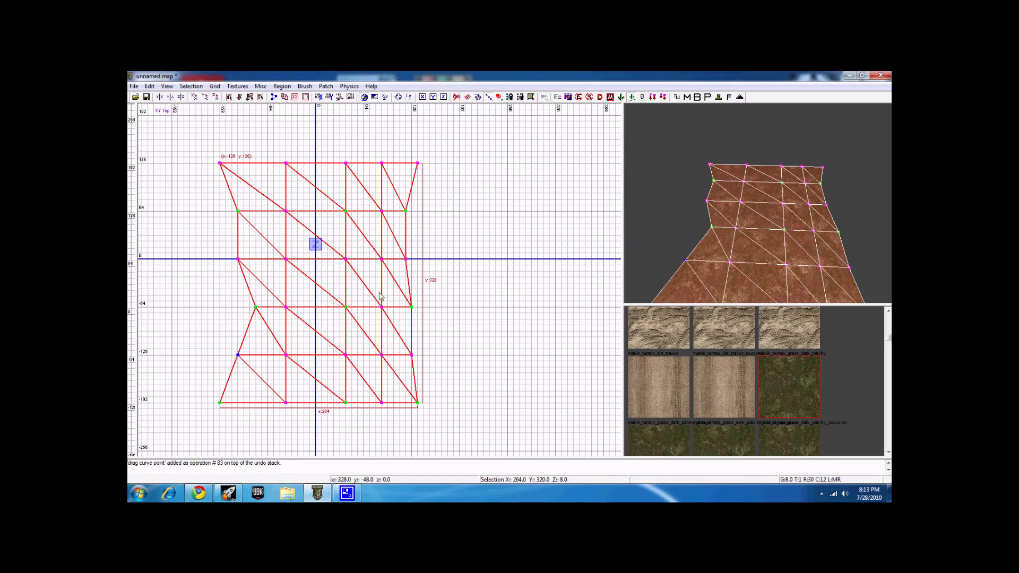
{"action": "left_click_drag", "start_coordinate": [407, 264], "coordinate": [410, 261]}
Step: Leave vertex editing and reselect the reshaped terrain mesh
{"action": "right_click_drag", "start_coordinate": [675, 269], "coordinate": [720, 220]}
{"action": "key", "text": "Escape"}
{"action": "left_click", "coordinate": [708, 247], "text": "shift"}
{"action": "key", "text": "d"}
{"action": "key", "text": "d"}
{"action": "key", "text": "d"}
{"action": "key", "text": "d"}
{"action": "key", "text": "d"}
{"action": "key", "text": "d"}
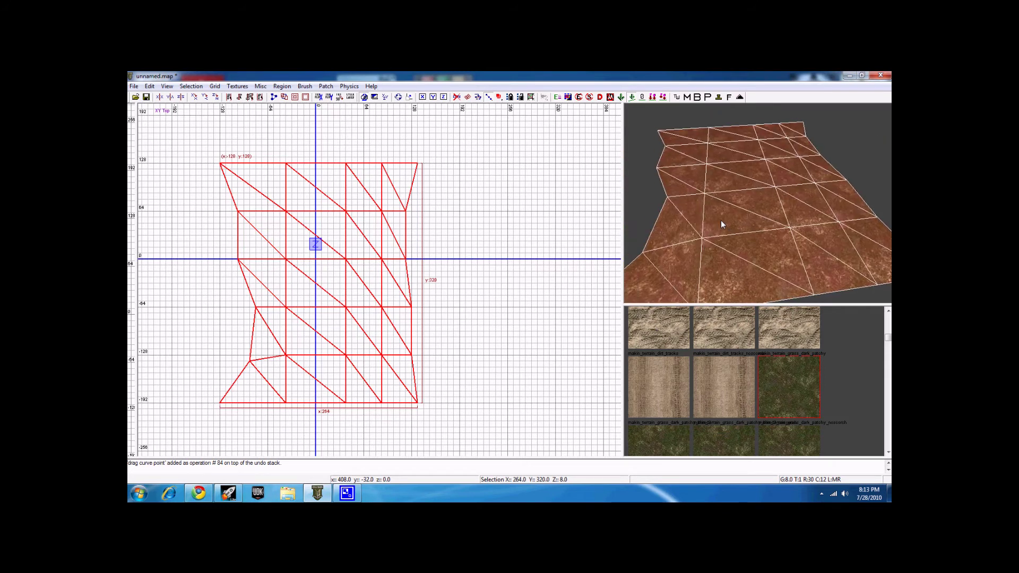
Step: Show the mesh's vertices and open the Vertex Color/Alpha editor, with Alpha enabled and Color disabled
{"action": "right_click_drag", "start_coordinate": [721, 221], "coordinate": [721, 221], "text": "ctrl"}
{"action": "key", "text": "v"}
{"action": "key", "text": "g"}
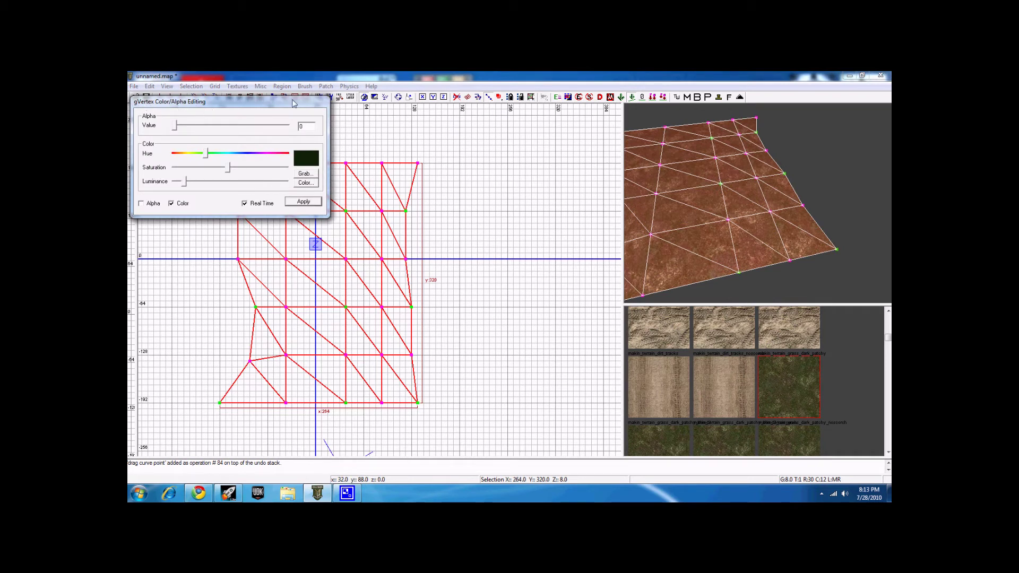
{"action": "left_click_drag", "start_coordinate": [176, 126], "coordinate": [146, 133]}
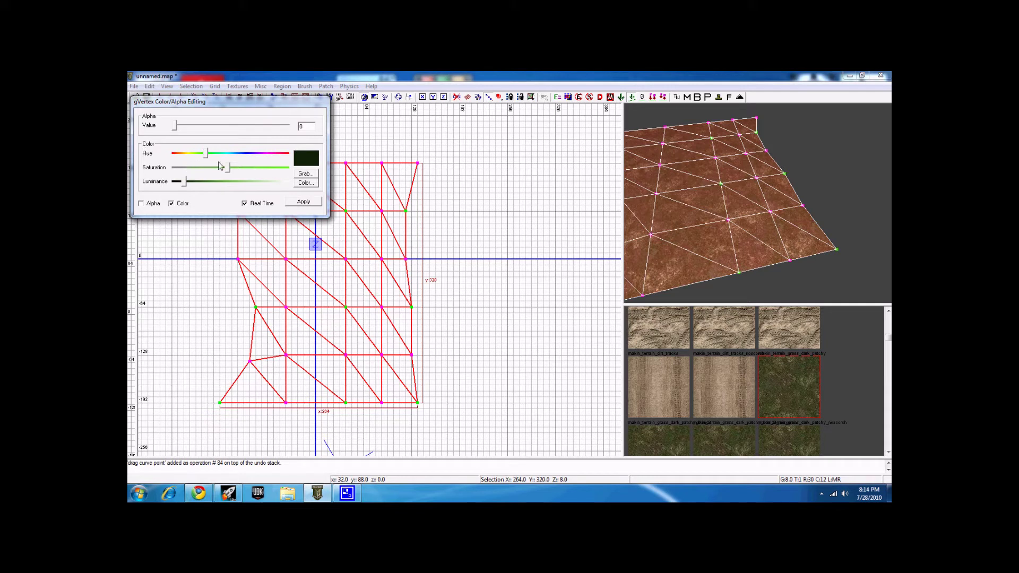
{"action": "left_click", "coordinate": [305, 182]}
{"action": "left_click", "coordinate": [149, 117]}
{"action": "left_click", "coordinate": [149, 138]}
{"action": "left_click", "coordinate": [331, 81]}
{"action": "left_click", "coordinate": [171, 204]}
{"action": "left_click", "coordinate": [143, 204]}
Step: Clear the vertex selection and reselect the whole grass terrain mesh
{"action": "mouse_move", "coordinate": [690, 219]}
{"action": "right_mouse_down"}
{"action": "mouse_move", "coordinate": [692, 210]}
{"action": "mouse_move", "coordinate": [707, 223]}
{"action": "right_mouse_up"}
{"action": "key", "text": "Escape"}
{"action": "left_click", "coordinate": [708, 224], "text": "shift"}
{"action": "key", "text": "s"}
{"action": "left_click", "coordinate": [246, 192]}
{"action": "left_click", "coordinate": [182, 305]}
{"action": "scroll", "coordinate": [308, 342], "scroll_direction": "up", "scroll_amount": 2}
{"action": "right_click_drag", "start_coordinate": [309, 342], "coordinate": [277, 365]}
Step: Stack a copy of the grass terrain mesh on the original and offset it slightly in a side view
{"action": "right_click", "coordinate": [691, 232]}
{"action": "left_click", "coordinate": [763, 240]}
{"action": "scroll", "coordinate": [727, 200], "scroll_direction": "up", "scroll_amount": 2}
{"action": "right_click_drag", "start_coordinate": [727, 203], "coordinate": [728, 207]}
{"action": "right_click_drag", "start_coordinate": [299, 402], "coordinate": [305, 371]}
{"action": "mouse_move", "coordinate": [357, 354]}
{"action": "left_mouse_down"}
{"action": "mouse_move", "coordinate": [367, 366]}
{"action": "mouse_move", "coordinate": [357, 348]}
{"action": "left_mouse_up"}
{"action": "key", "text": "ctrl+Tab"}
{"action": "key", "text": "ctrl+Tab"}
{"action": "key", "text": "ctrl+Tab"}
Step: Apply the makin_terrain_sand_wet_blend texture to the overlapping terrain mesh, then deselect and reselect that mesh
{"action": "scroll", "coordinate": [351, 313], "scroll_direction": "down", "scroll_amount": 4}
{"action": "right_click_drag", "start_coordinate": [351, 313], "coordinate": [360, 298]}
{"action": "right_click_drag", "start_coordinate": [690, 218], "coordinate": [722, 249]}
{"action": "scroll", "coordinate": [750, 365], "scroll_direction": "down", "scroll_amount": 2}
{"action": "scroll", "coordinate": [750, 363], "scroll_direction": "down", "scroll_amount": 6}
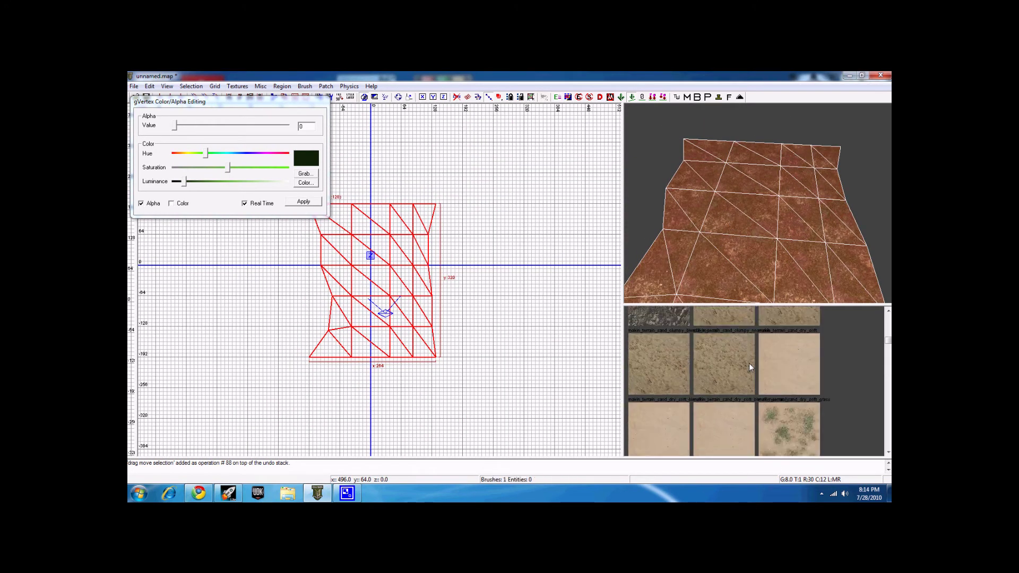
{"action": "left_click", "coordinate": [654, 406]}
{"action": "right_click_drag", "start_coordinate": [716, 275], "coordinate": [721, 237]}
{"action": "key", "text": "Escape"}
{"action": "right_click", "coordinate": [717, 234]}
{"action": "left_click", "coordinate": [721, 238]}
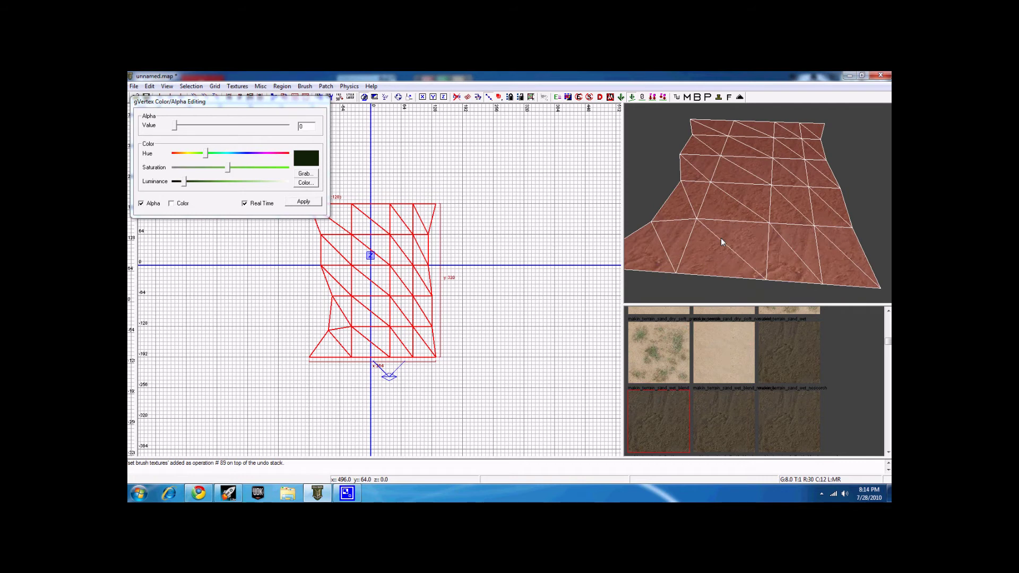
Step: Select the second and third vertex columns of the sand blend mesh and apply an alpha value of 0
{"action": "right_click_drag", "start_coordinate": [720, 237], "coordinate": [741, 214]}
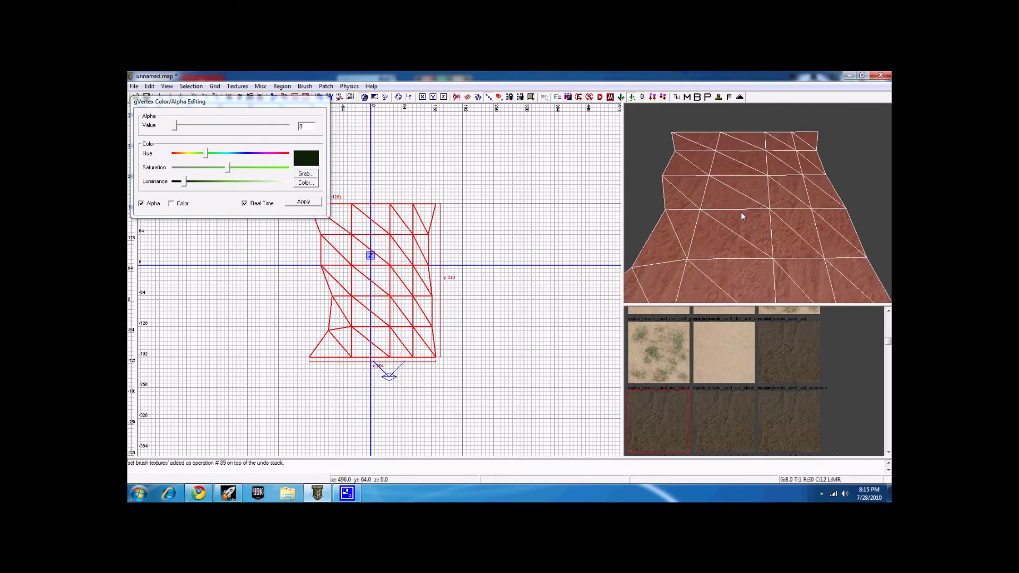
{"action": "right_click_drag", "start_coordinate": [741, 215], "coordinate": [728, 189]}
{"action": "key", "text": "v"}
{"action": "left_click", "coordinate": [726, 197]}
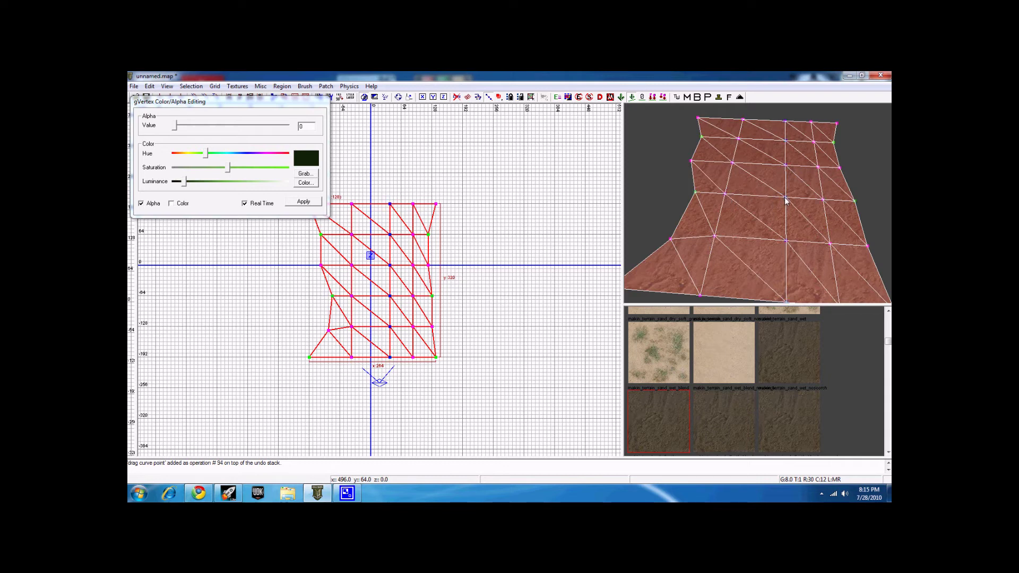
{"action": "left_click", "coordinate": [726, 196]}
{"action": "left_click_drag", "start_coordinate": [206, 110], "coordinate": [177, 140]}
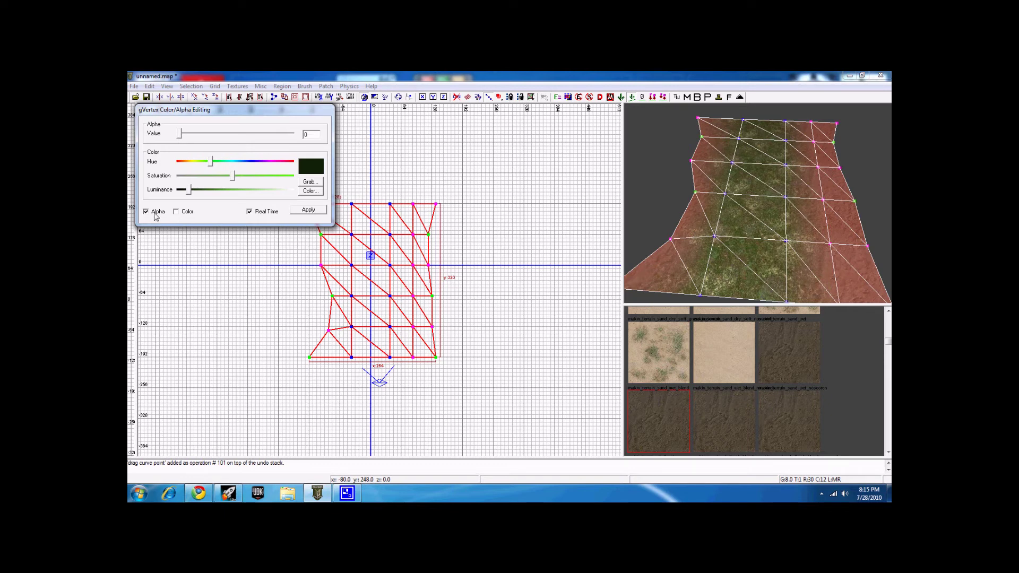
{"action": "left_click", "coordinate": [306, 209]}
Step: Reselect the blend mesh with all its vertices and apply an olive-brown vertex color, with Alpha disabled and Color enabled
{"action": "right_click_drag", "start_coordinate": [756, 236], "coordinate": [755, 188]}
{"action": "key", "text": "Escape"}
{"action": "right_click", "coordinate": [752, 221]}
{"action": "left_click", "coordinate": [760, 229]}
{"action": "key", "text": "v"}
{"action": "left_click_drag", "start_coordinate": [836, 273], "coordinate": [619, 99]}
{"action": "right_click_drag", "start_coordinate": [773, 232], "coordinate": [772, 231]}
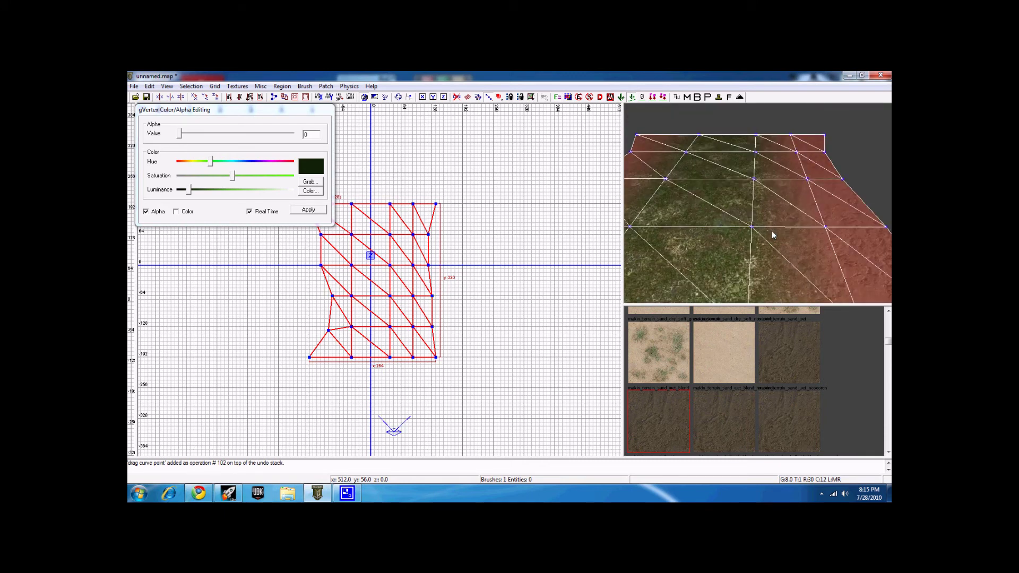
{"action": "left_click", "coordinate": [150, 211]}
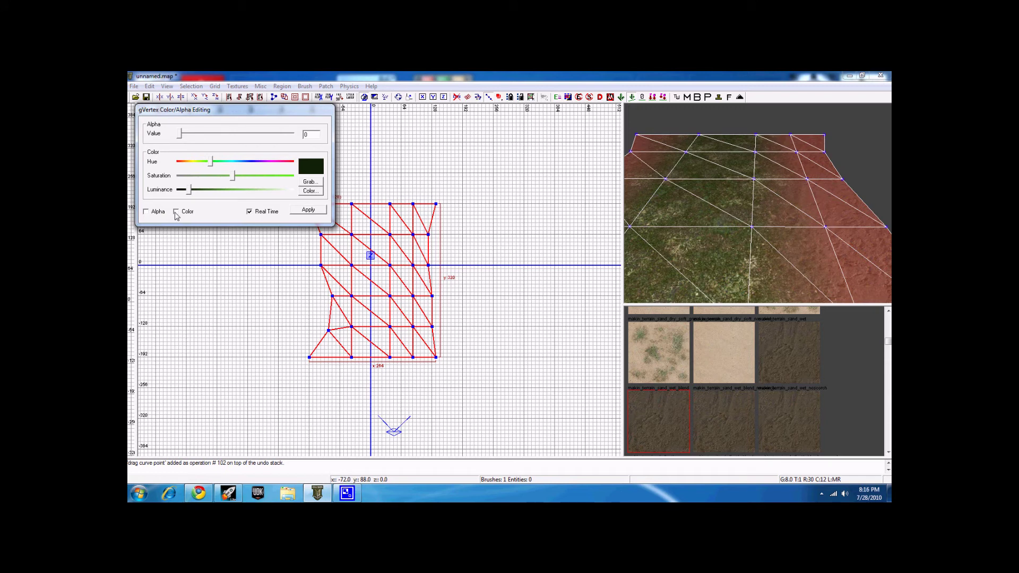
{"action": "mouse_move", "coordinate": [214, 165]}
{"action": "left_mouse_down"}
{"action": "mouse_move", "coordinate": [196, 165]}
{"action": "mouse_move", "coordinate": [205, 191]}
{"action": "mouse_move", "coordinate": [229, 177]}
{"action": "mouse_move", "coordinate": [216, 177]}
{"action": "left_mouse_up"}
{"action": "left_click", "coordinate": [300, 212]}
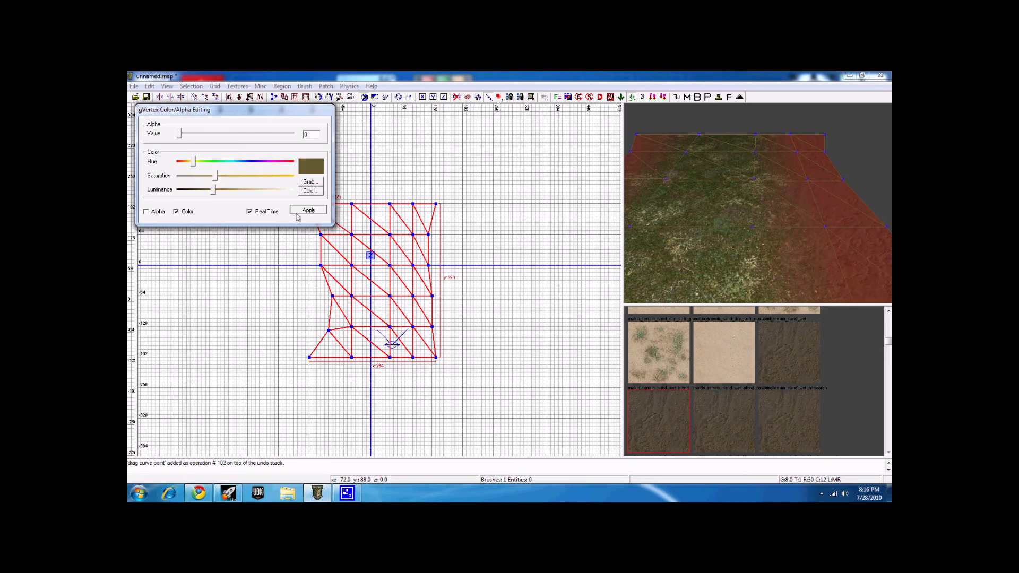
Step: Deselect everything, select the sand blend mesh again and hide it
{"action": "mouse_move", "coordinate": [737, 211]}
{"action": "right_mouse_down"}
{"action": "mouse_move", "coordinate": [725, 217]}
{"action": "mouse_move", "coordinate": [747, 203]}
{"action": "right_mouse_up"}
{"action": "key", "text": "Escape"}
{"action": "key", "text": "Escape"}
{"action": "right_click", "coordinate": [731, 205]}
{"action": "left_click", "coordinate": [736, 210]}
{"action": "key", "text": "h"}
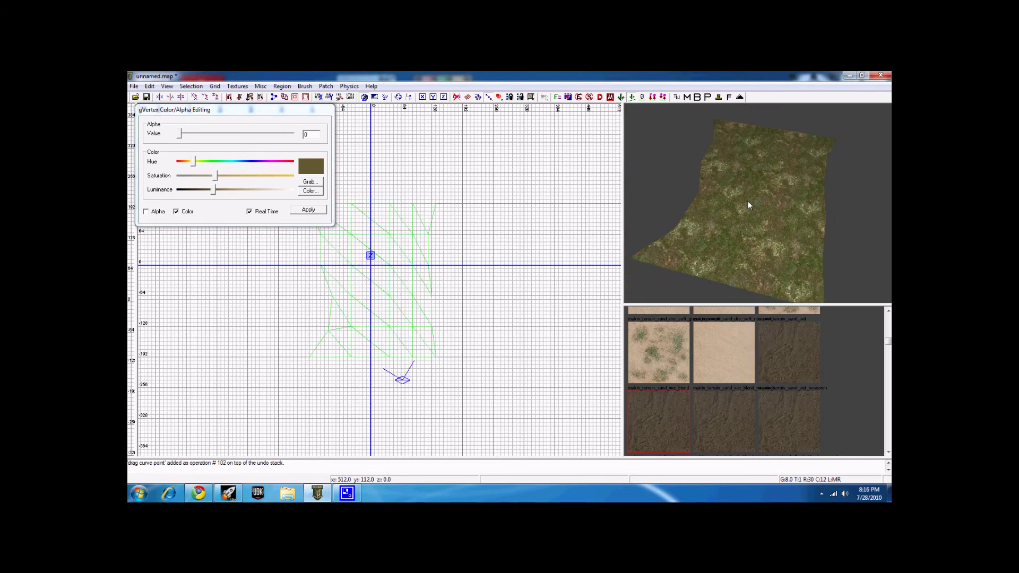
Step: Select all vertices of the underlying grass mesh, tint them dark green, and deselect the mesh
{"action": "left_click", "coordinate": [746, 202], "text": "shift"}
{"action": "scroll", "coordinate": [747, 203], "scroll_direction": "down", "scroll_amount": 4}
{"action": "key", "text": "b"}
{"action": "key", "text": "v"}
{"action": "left_click_drag", "start_coordinate": [854, 263], "coordinate": [678, 137]}
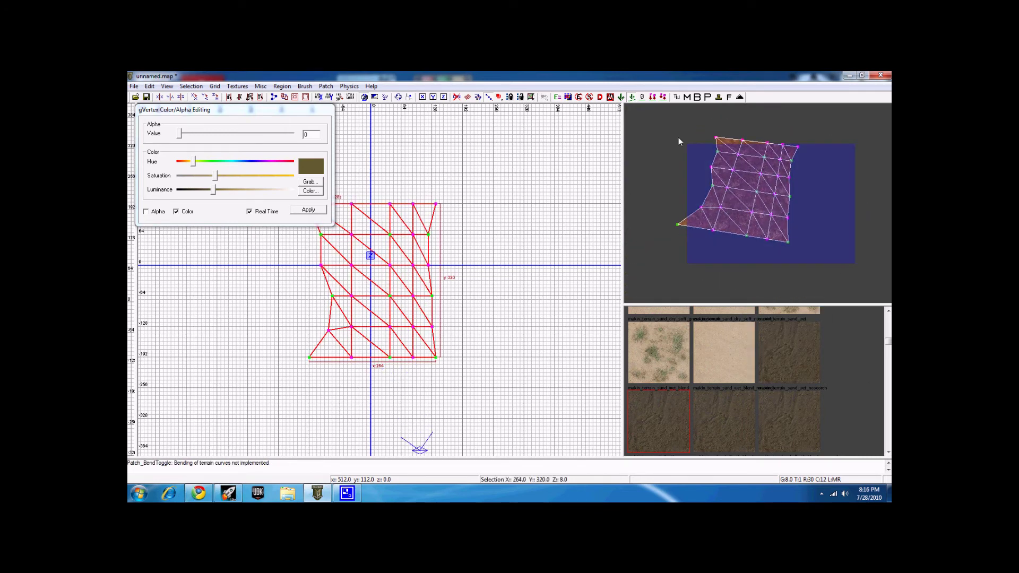
{"action": "left_click", "coordinate": [641, 113]}
{"action": "left_click_drag", "start_coordinate": [187, 165], "coordinate": [204, 197]}
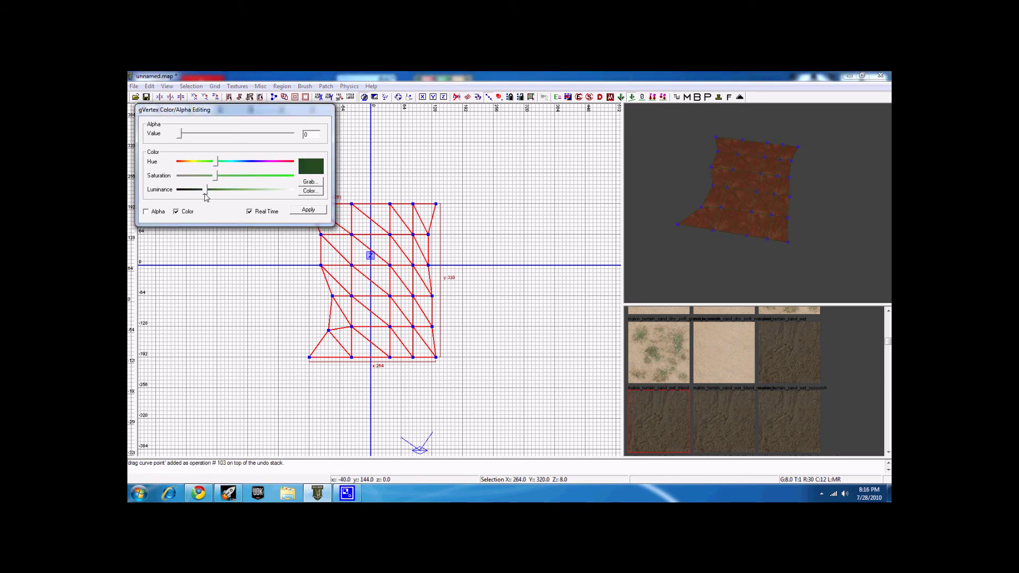
{"action": "scroll", "coordinate": [833, 215], "scroll_direction": "up", "scroll_amount": 3}
{"action": "key", "text": "Escape"}
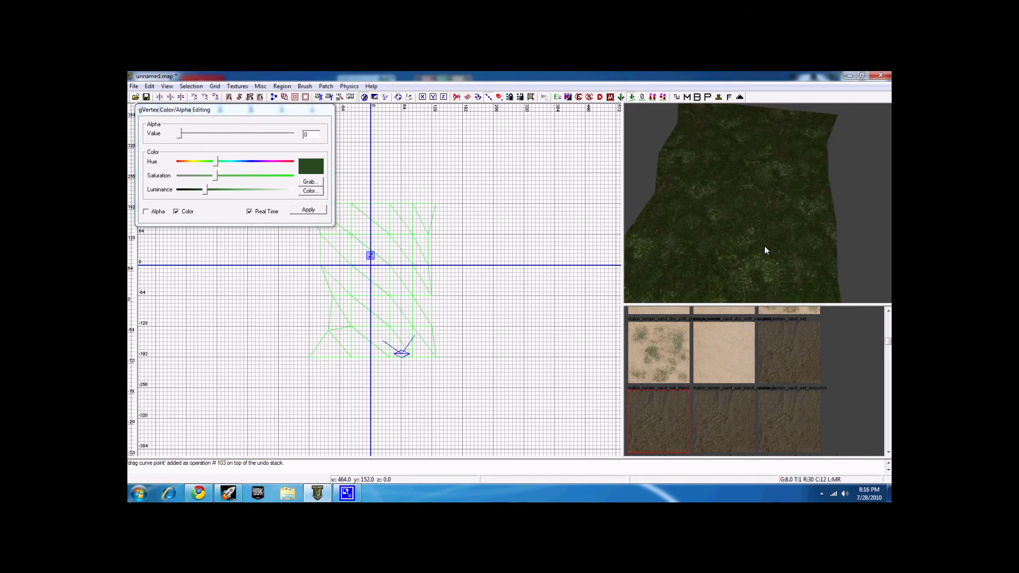
Step: Unhide the sand blend mesh and select it on top of the tinted grass mesh
{"action": "scroll", "coordinate": [763, 242], "scroll_direction": "down", "scroll_amount": 5}
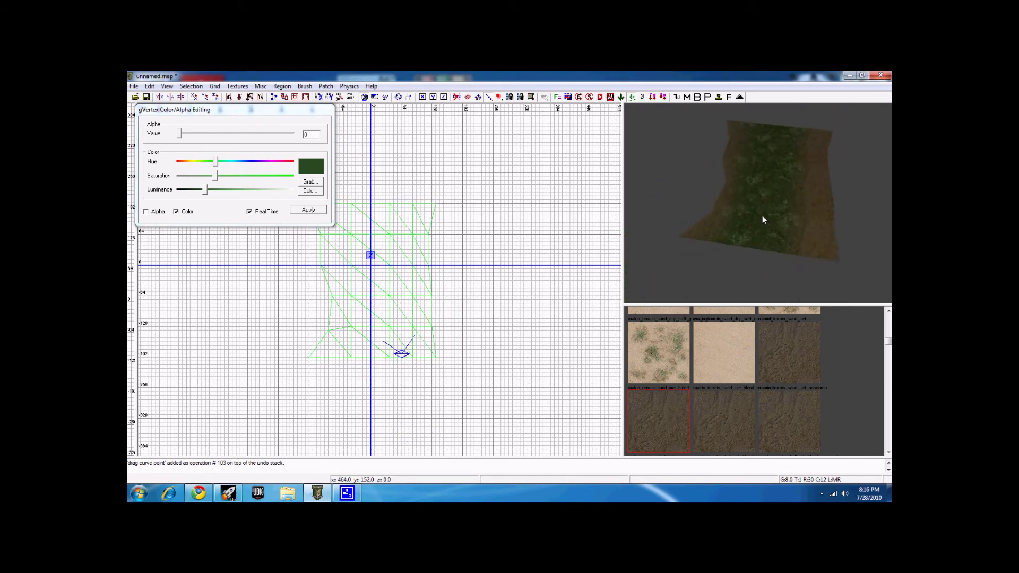
{"action": "right_click", "coordinate": [762, 215]}
{"action": "left_click", "coordinate": [775, 221]}
{"action": "right_click_drag", "start_coordinate": [775, 222], "coordinate": [775, 222]}
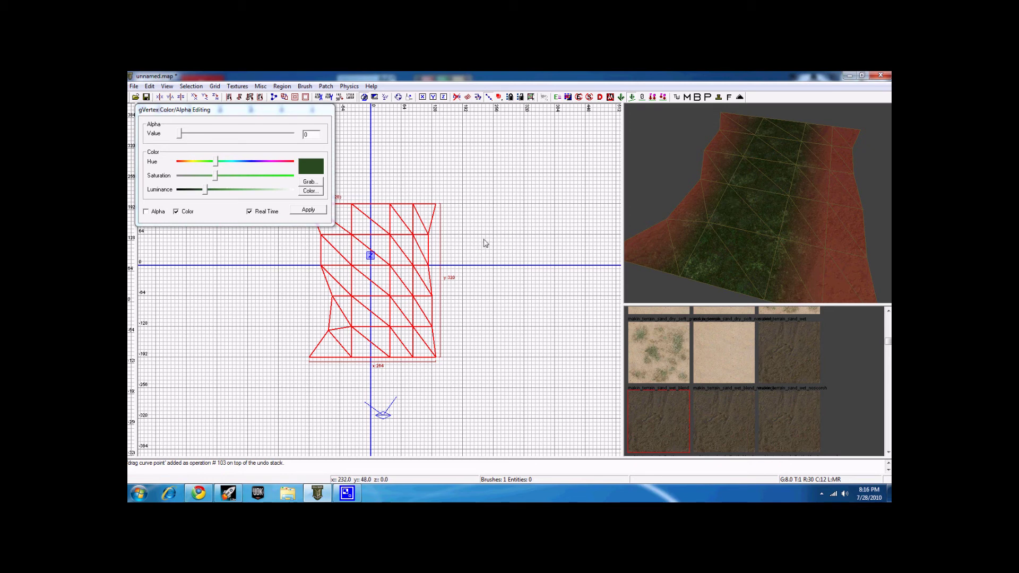
{"action": "scroll", "coordinate": [480, 244], "scroll_direction": "down", "scroll_amount": 2}
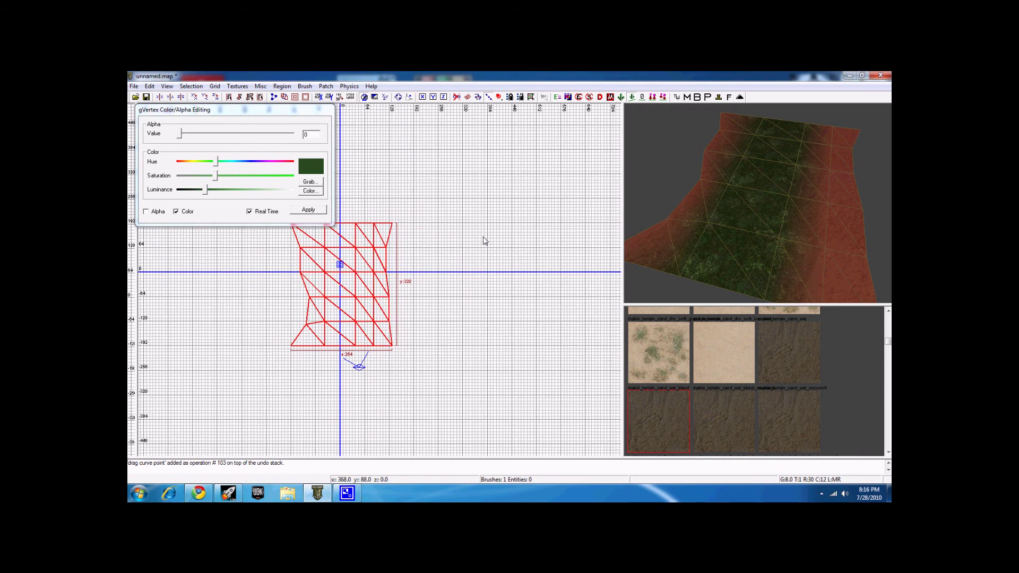
Step: Draw a brush about 256 by 328 units beside the terrain and texture it with makin_terrain_sand_dry_soft
{"action": "key", "text": "Escape"}
{"action": "left_click_drag", "start_coordinate": [405, 222], "coordinate": [505, 349]}
{"action": "left_click", "coordinate": [729, 345]}
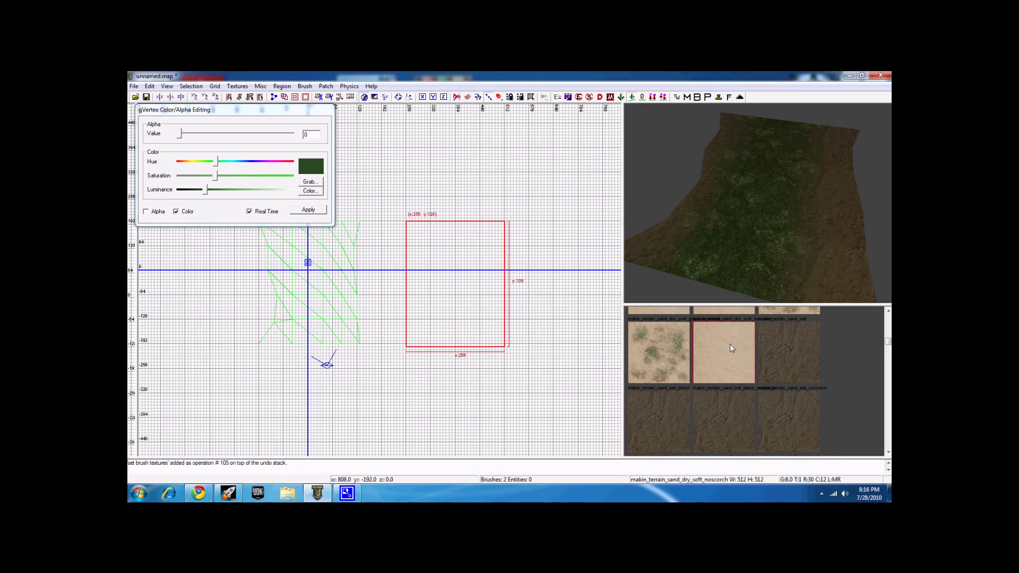
{"action": "scroll", "coordinate": [729, 345], "scroll_direction": "up", "scroll_amount": 2}
{"action": "left_click", "coordinate": [679, 359]}
{"action": "scroll", "coordinate": [781, 361], "scroll_direction": "up", "scroll_amount": 2}
{"action": "left_click", "coordinate": [786, 364]}
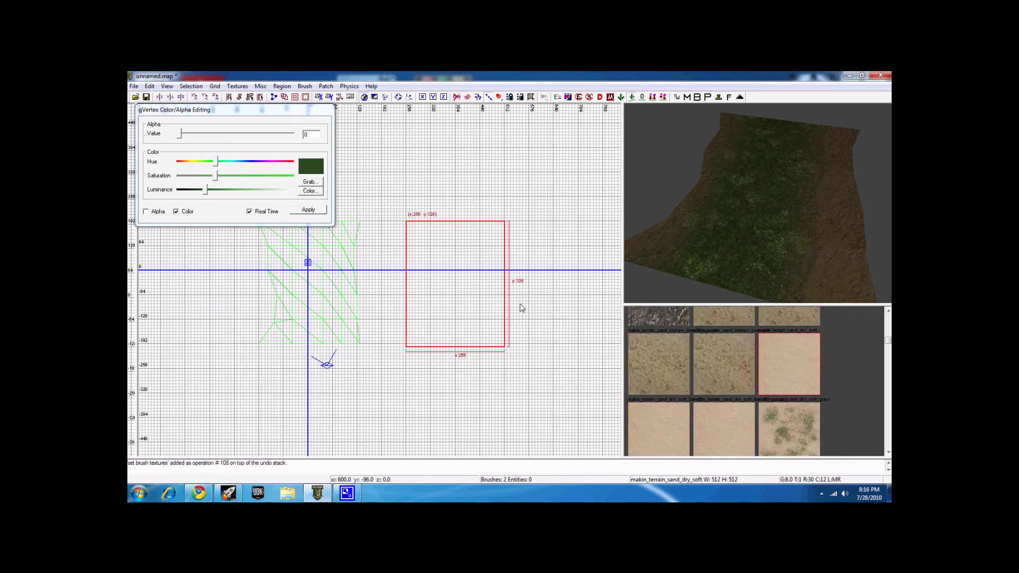
Step: Convert the sand brush into a simple terrain patch, accepting the offered terrain density
{"action": "mouse_move", "coordinate": [491, 202]}
{"action": "left_mouse_down"}
{"action": "mouse_move", "coordinate": [491, 190]}
{"action": "mouse_move", "coordinate": [490, 202]}
{"action": "left_mouse_up"}
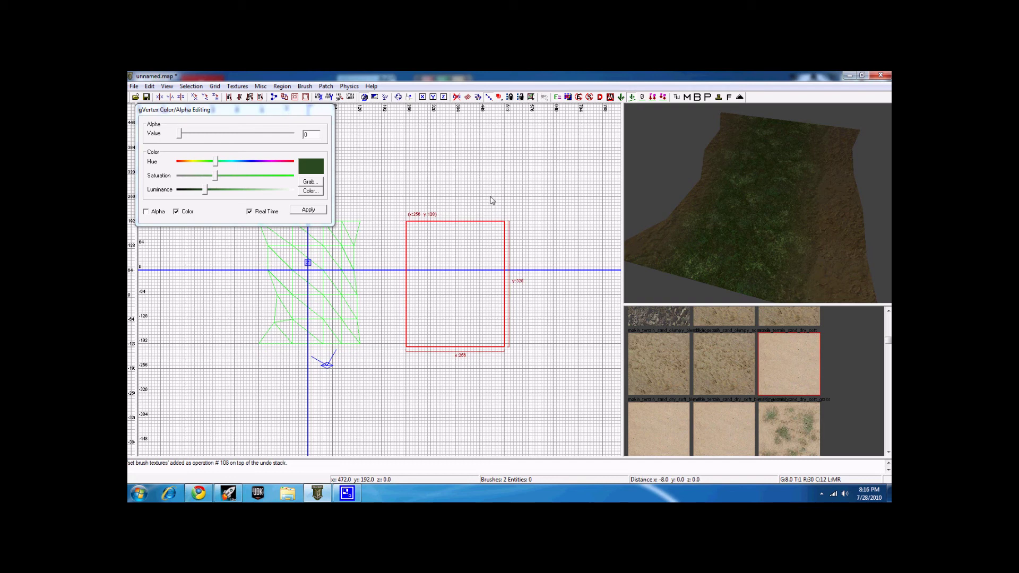
{"action": "left_click", "coordinate": [327, 87]}
{"action": "left_click", "coordinate": [360, 108]}
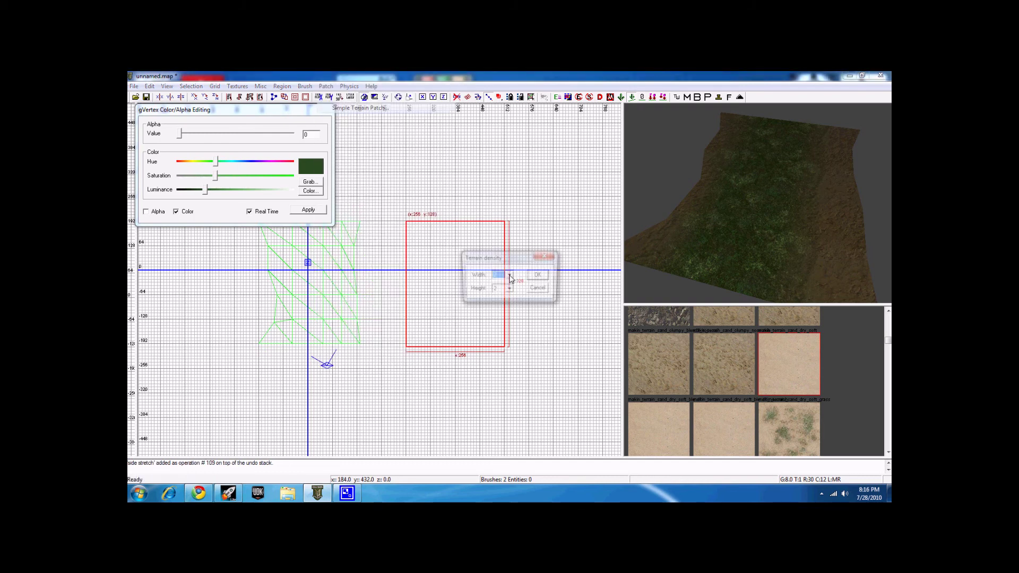
{"action": "left_click", "coordinate": [540, 275]}
Step: Subdivide the new sand patch with one extra column and one extra row, then deselect it
{"action": "key", "text": "v"}
{"action": "left_click_drag", "start_coordinate": [375, 193], "coordinate": [514, 227]}
{"action": "key", "text": "shift+x"}
{"action": "left_click_drag", "start_coordinate": [491, 210], "coordinate": [569, 411]}
{"action": "key", "text": "shift+x"}
{"action": "right_click_drag", "start_coordinate": [718, 208], "coordinate": [728, 211]}
{"action": "key", "text": "Escape"}
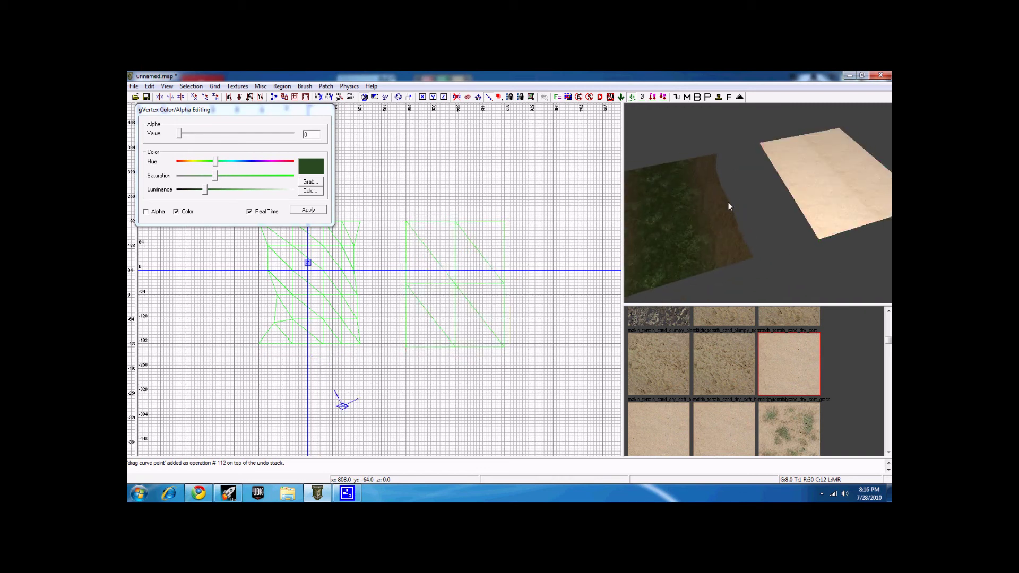
Step: Select the blend mesh, enable its vertices and grab the olive-brown vertex color
{"action": "left_click", "coordinate": [716, 209], "text": "shift"}
{"action": "right_click_drag", "start_coordinate": [716, 209], "coordinate": [733, 200]}
{"action": "key", "text": "v"}
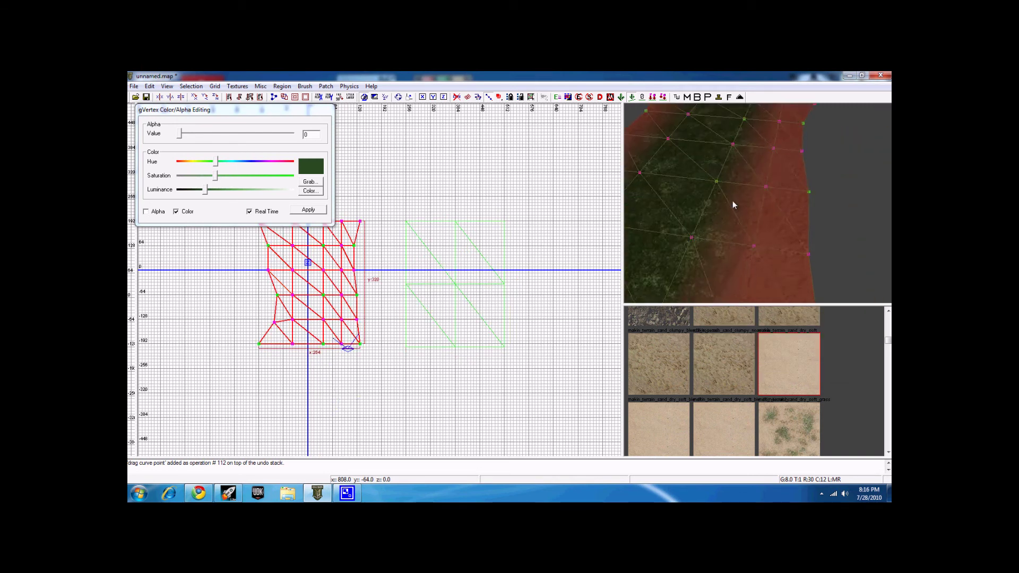
{"action": "left_click_drag", "start_coordinate": [700, 167], "coordinate": [700, 167]}
{"action": "right_click_drag", "start_coordinate": [712, 183], "coordinate": [713, 180]}
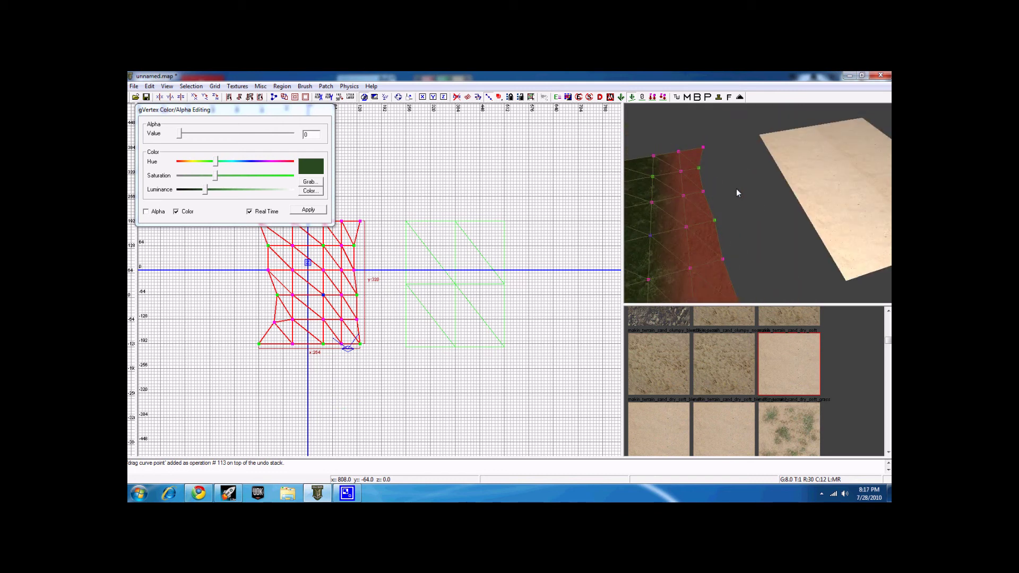
{"action": "right_click_drag", "start_coordinate": [788, 270], "coordinate": [742, 265]}
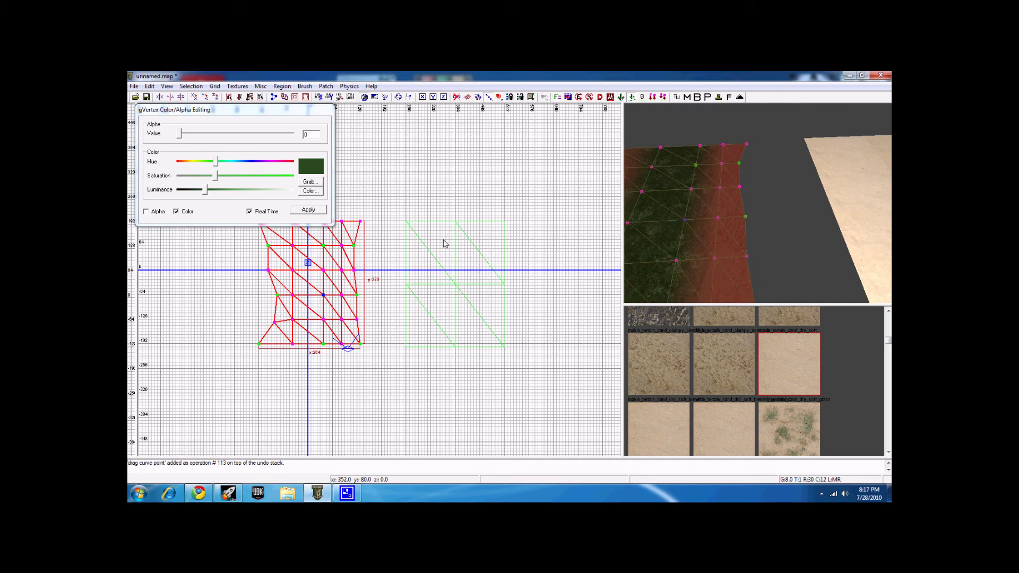
{"action": "left_click", "coordinate": [306, 183]}
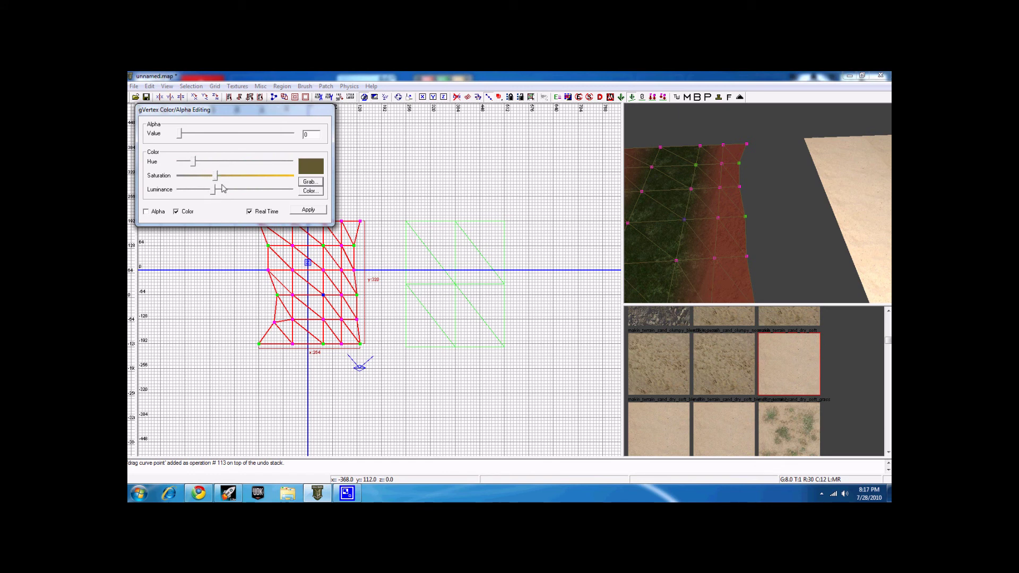
Step: Select all vertices of the dry sand patch and apply the grabbed olive-brown color to them
{"action": "right_click_drag", "start_coordinate": [686, 217], "coordinate": [724, 210]}
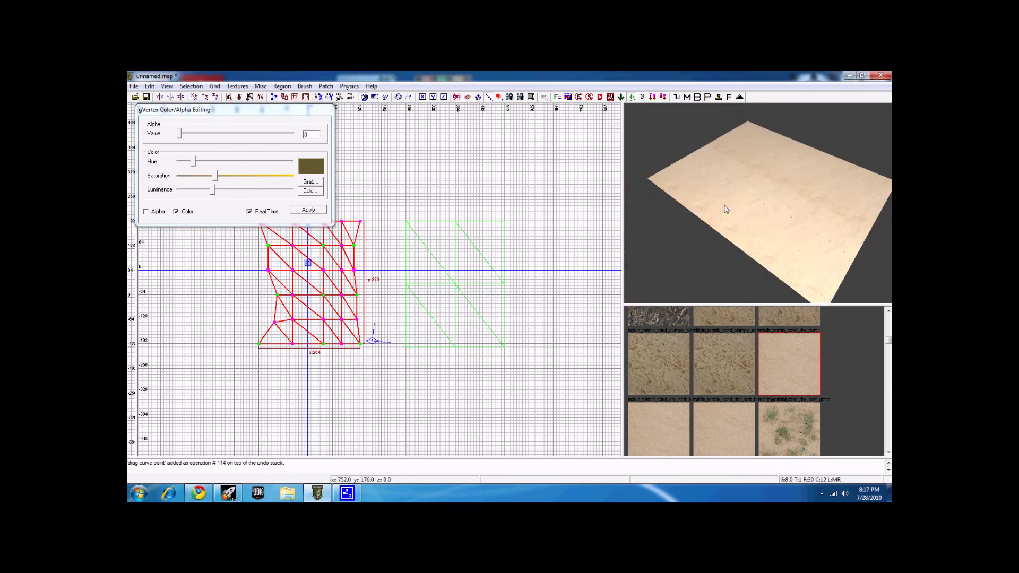
{"action": "left_click", "coordinate": [726, 209], "text": "shift"}
{"action": "left_click", "coordinate": [726, 209], "text": "shift"}
{"action": "left_click", "coordinate": [726, 205], "text": "shift"}
{"action": "key", "text": "Down"}
{"action": "key", "text": "Down"}
{"action": "key", "text": "Down"}
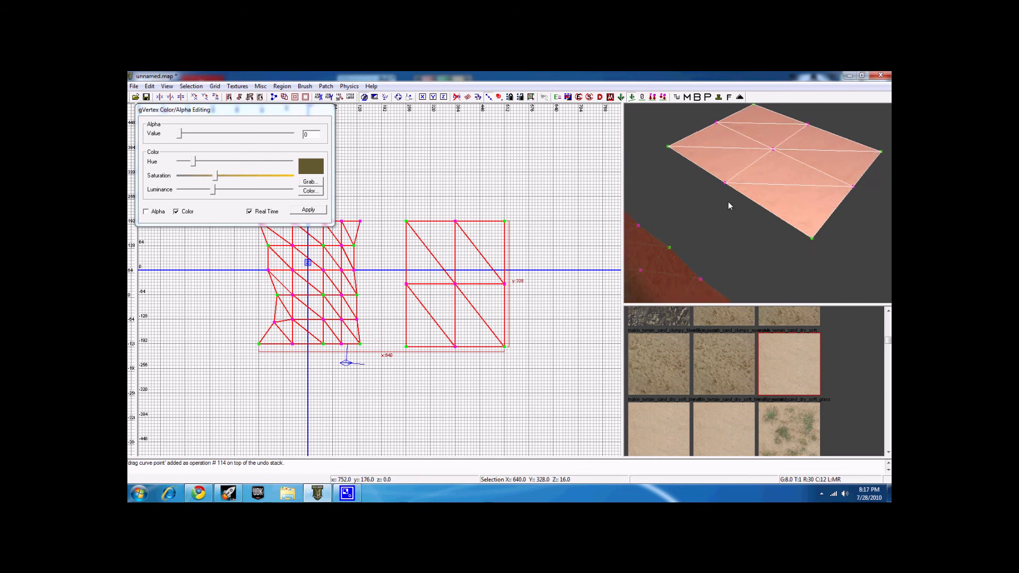
{"action": "right_click_drag", "start_coordinate": [728, 201], "coordinate": [732, 231]}
{"action": "left_click_drag", "start_coordinate": [863, 259], "coordinate": [674, 113]}
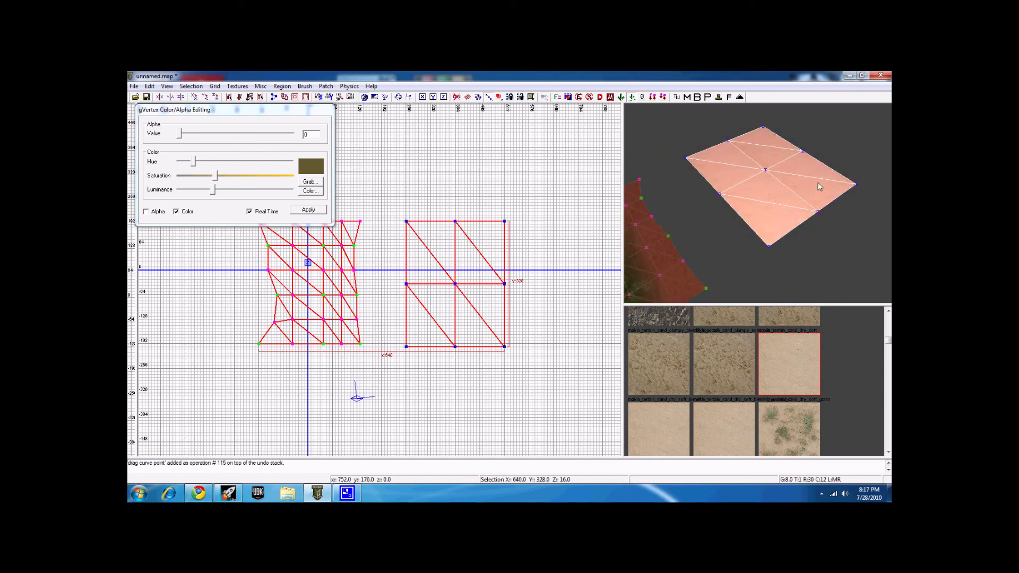
{"action": "left_click", "coordinate": [305, 209]}
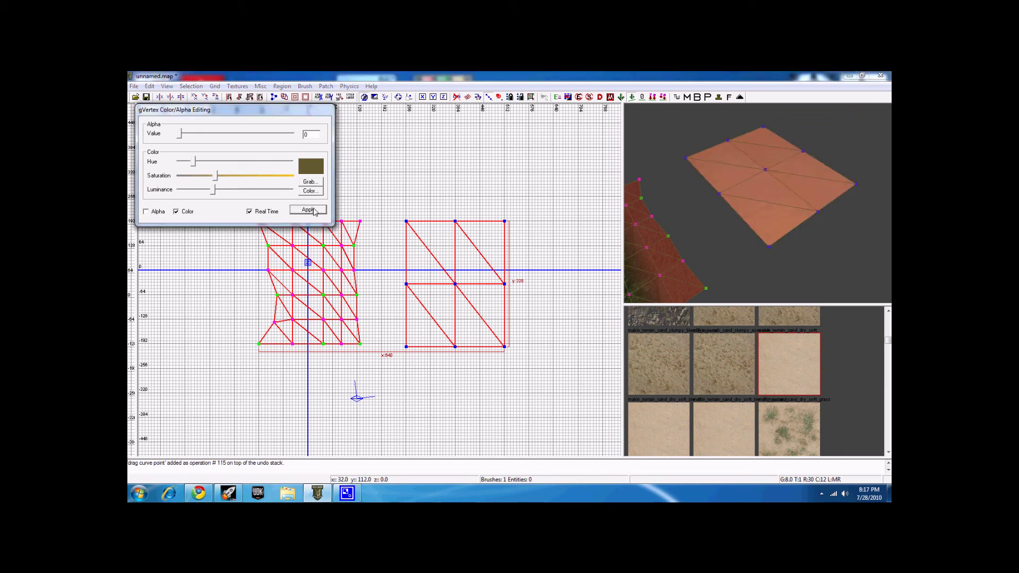
Step: Deselect both meshes and select the sand blend mesh beside the tinted sand patch
{"action": "right_click_drag", "start_coordinate": [718, 211], "coordinate": [750, 199]}
{"action": "key", "text": "Escape"}
{"action": "right_click", "coordinate": [716, 203]}
{"action": "left_click", "coordinate": [723, 210]}
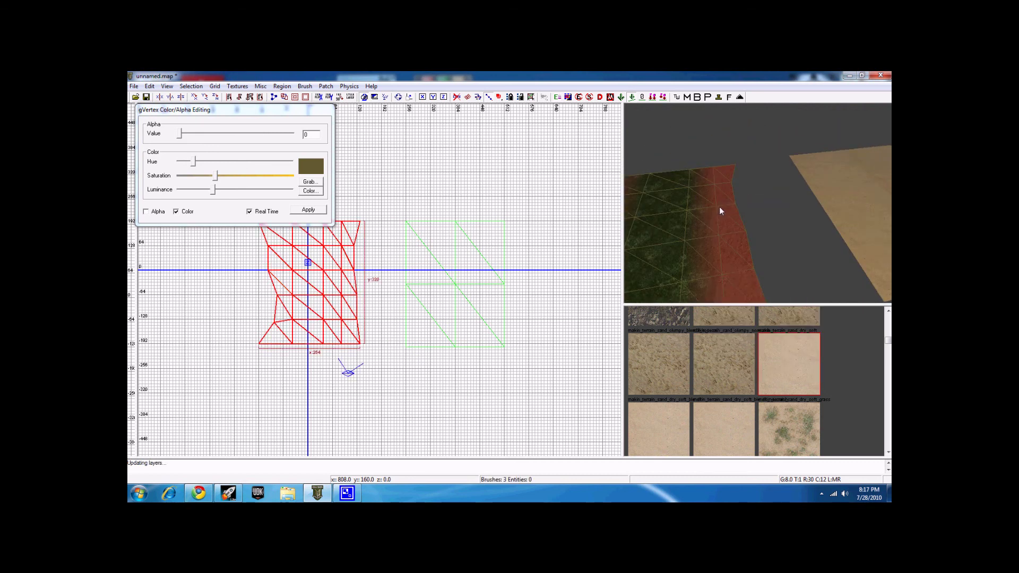